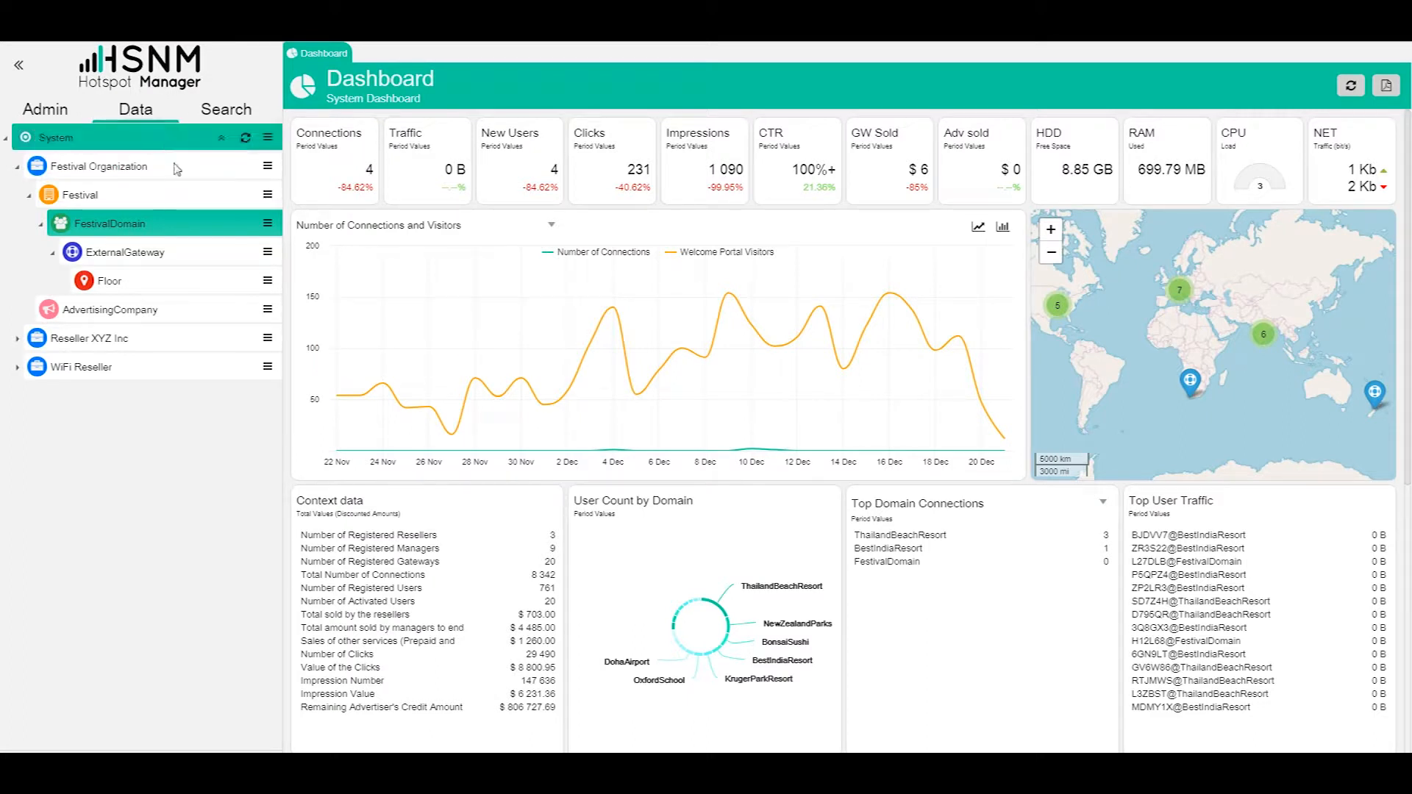
Step: Open the ExternalGateway under FestivalDomain for editing and expand its General Data
click(267, 224)
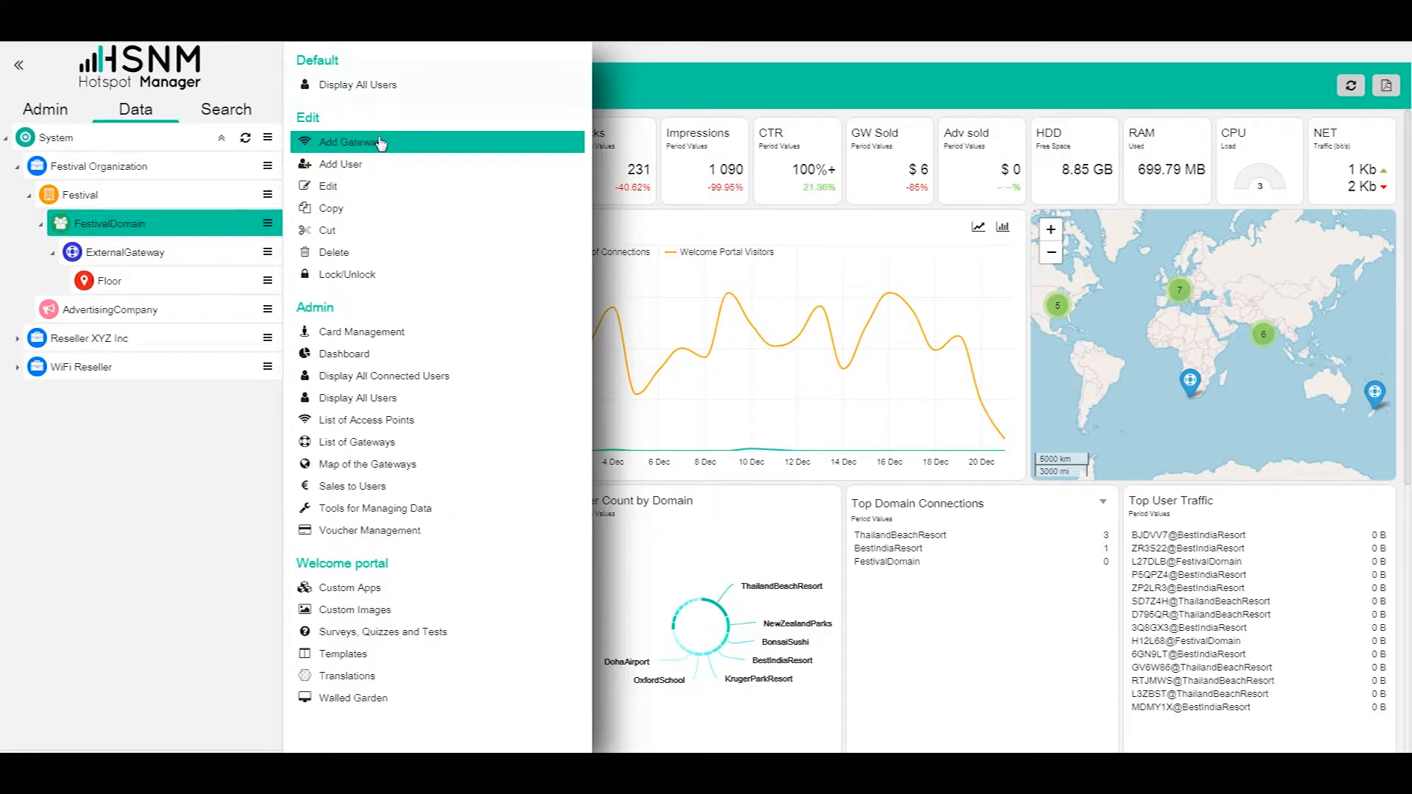
click(268, 252)
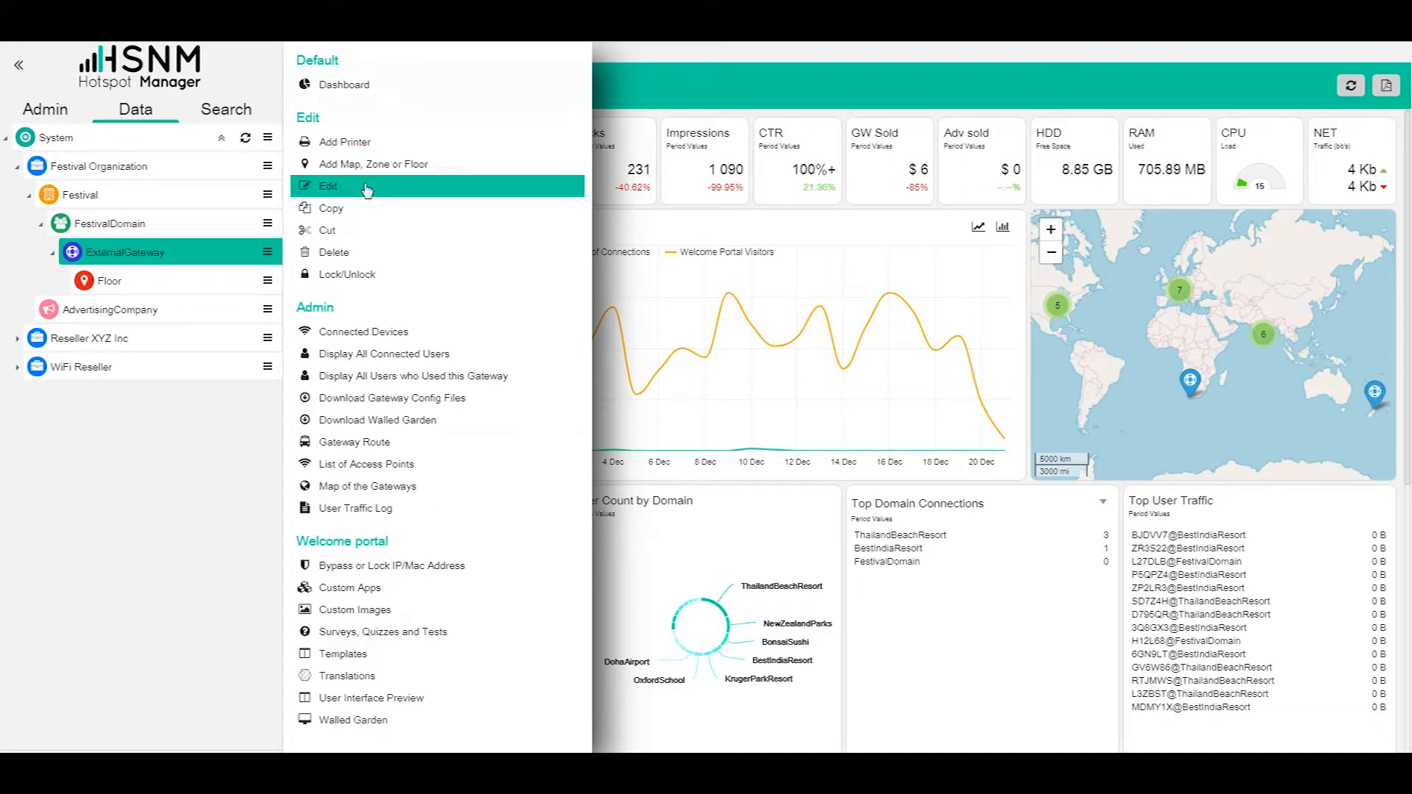
click(367, 189)
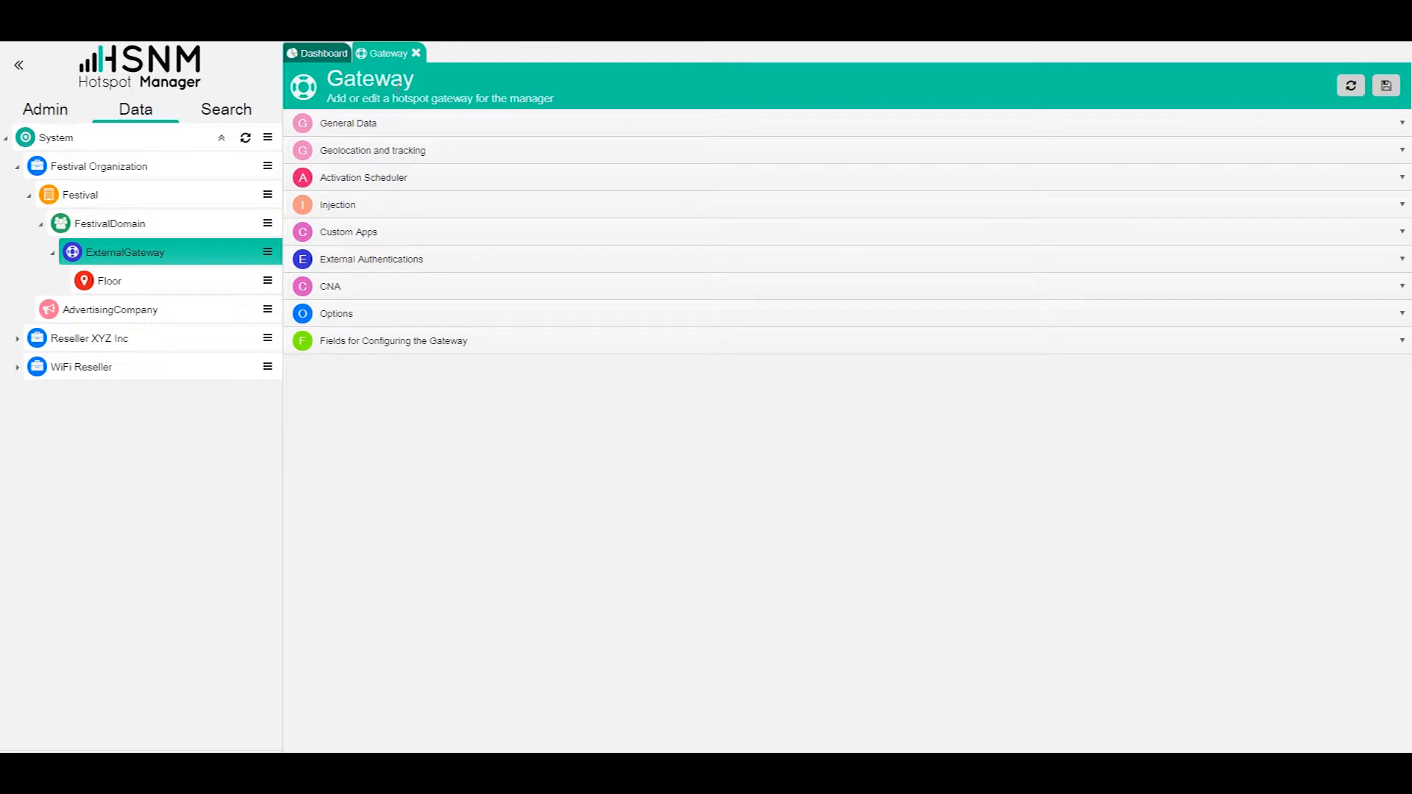
click(370, 125)
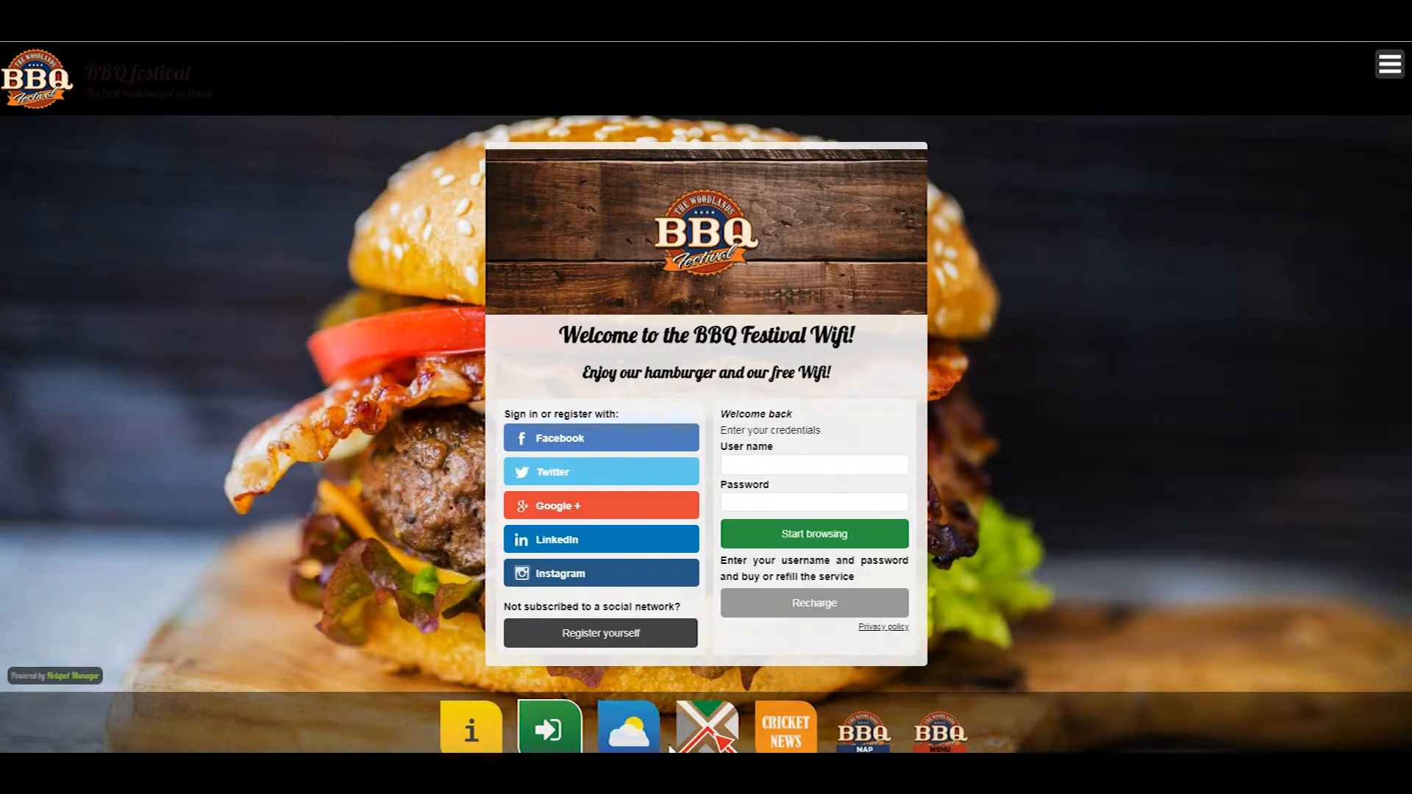
Step: Examine the gateway's General Data fields, including name, address, ZIP code, country, mobile phone and log activation
click(647, 743)
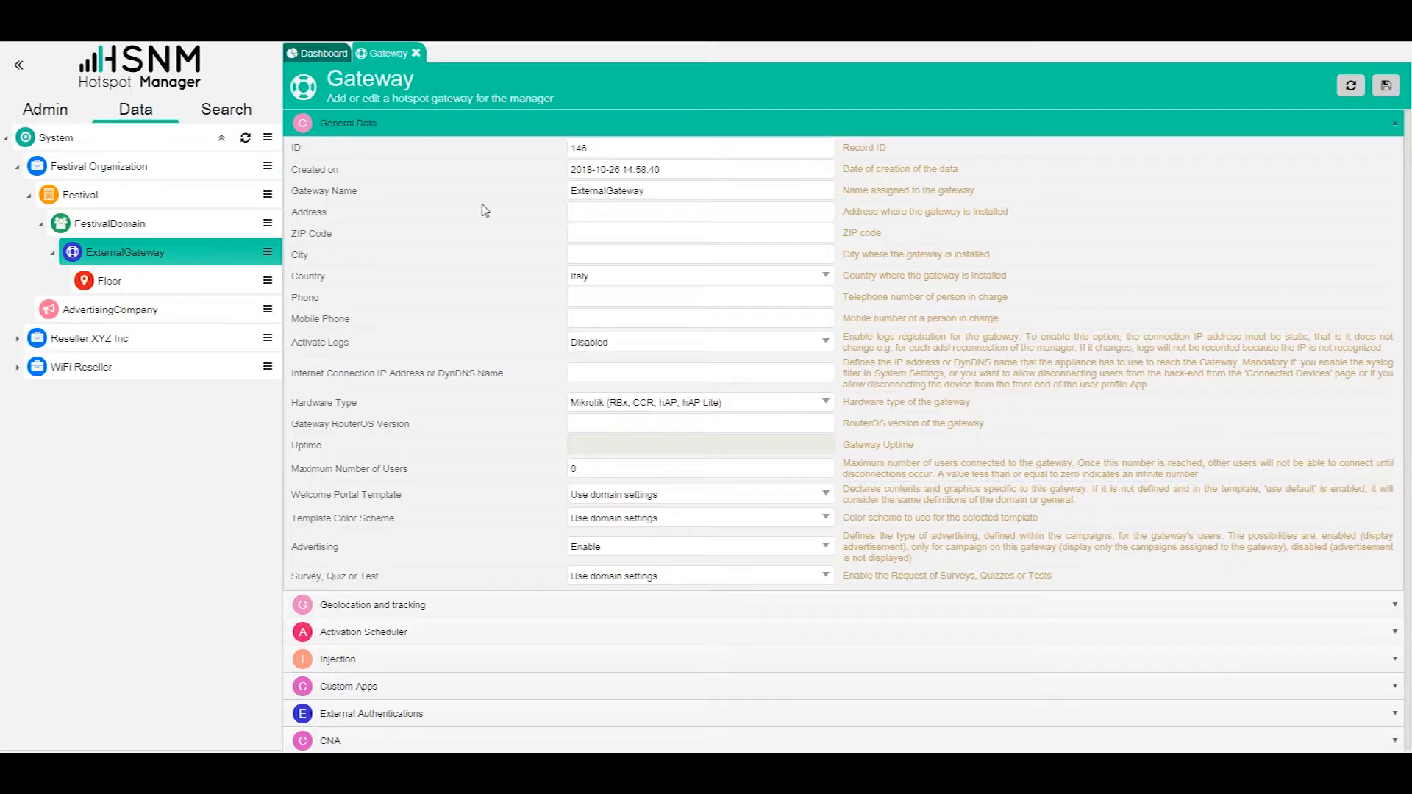
click(613, 219)
click(613, 232)
click(618, 276)
click(595, 191)
click(598, 319)
click(609, 344)
click(291, 417)
drag(310, 409, 426, 414)
click(427, 414)
Step: Review the available gateway hardware types and keep Mikrotik (RBx, CCR, hAP, hAP Lite) selected
triple_click(329, 403)
click(712, 406)
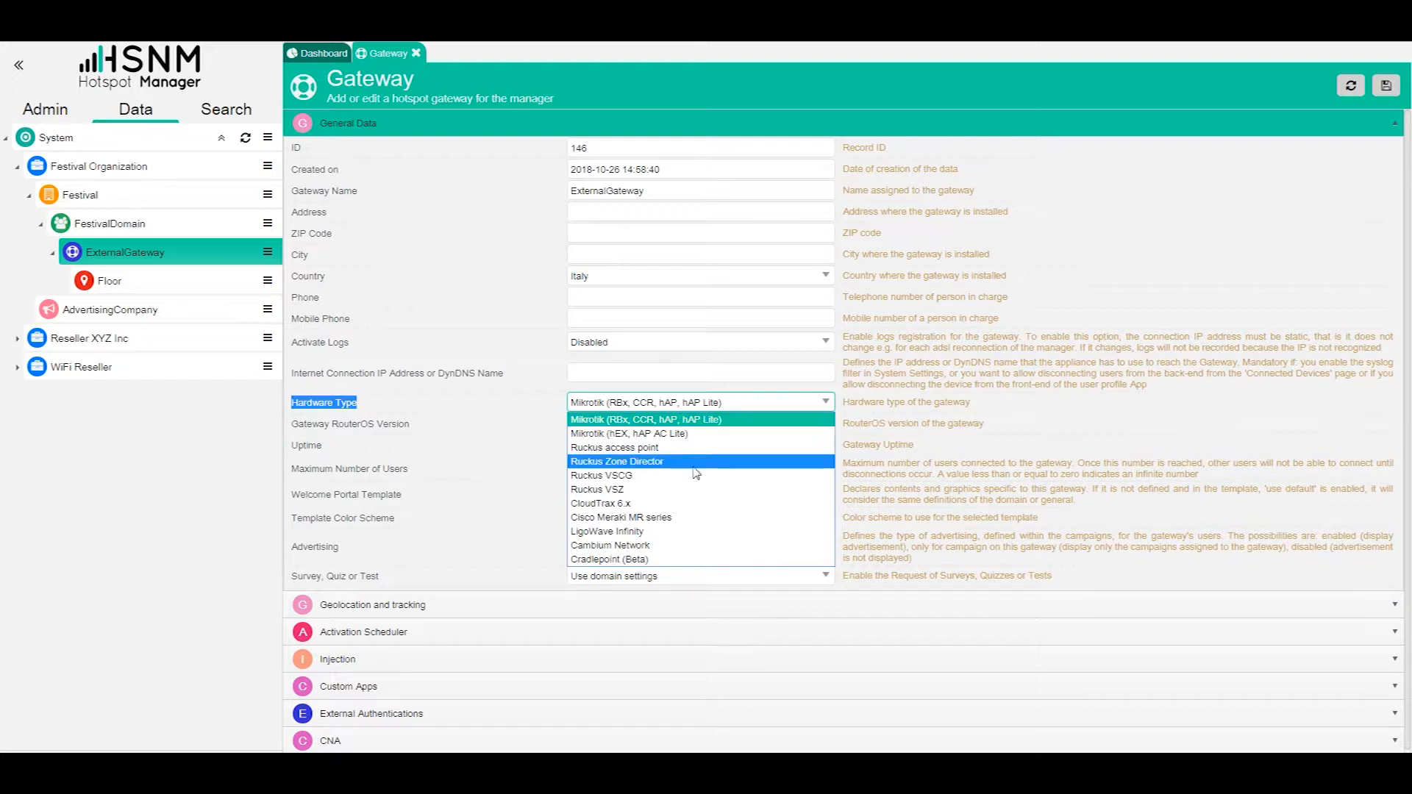
click(698, 421)
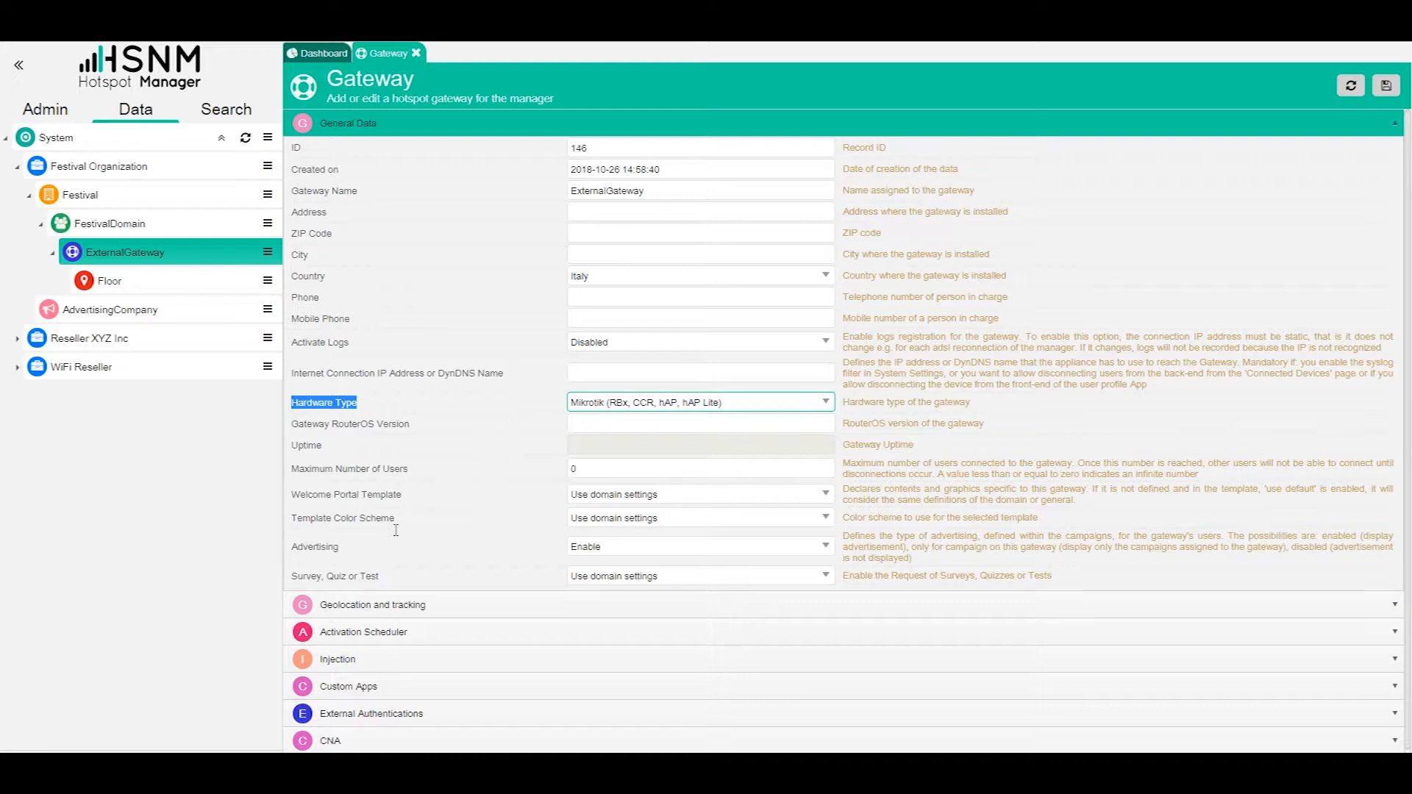
click(1007, 338)
scroll(514, 573, down, 2)
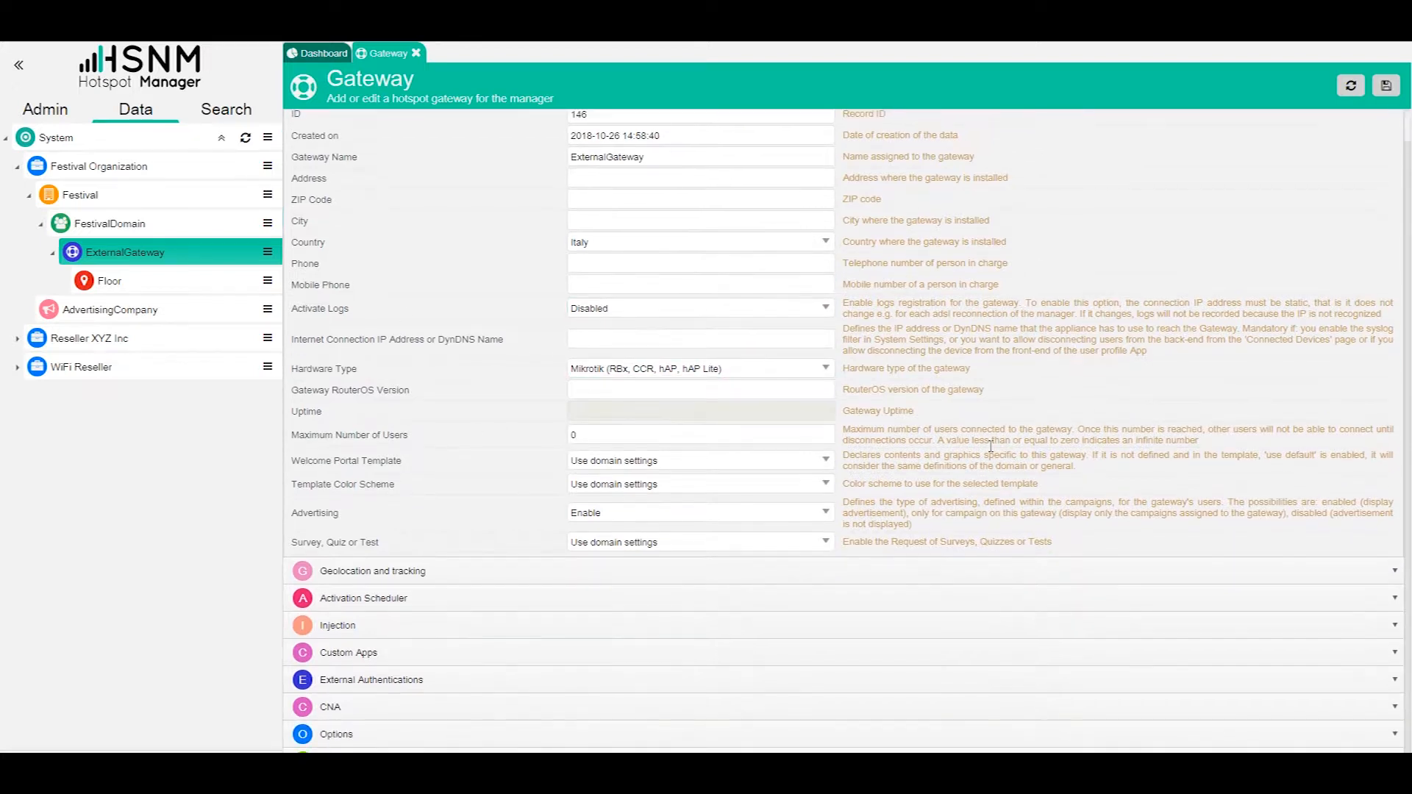
Step: Review the gateway's Geolocation and tracking, Activation Scheduler, Custom Apps and External Authentications settings
click(508, 578)
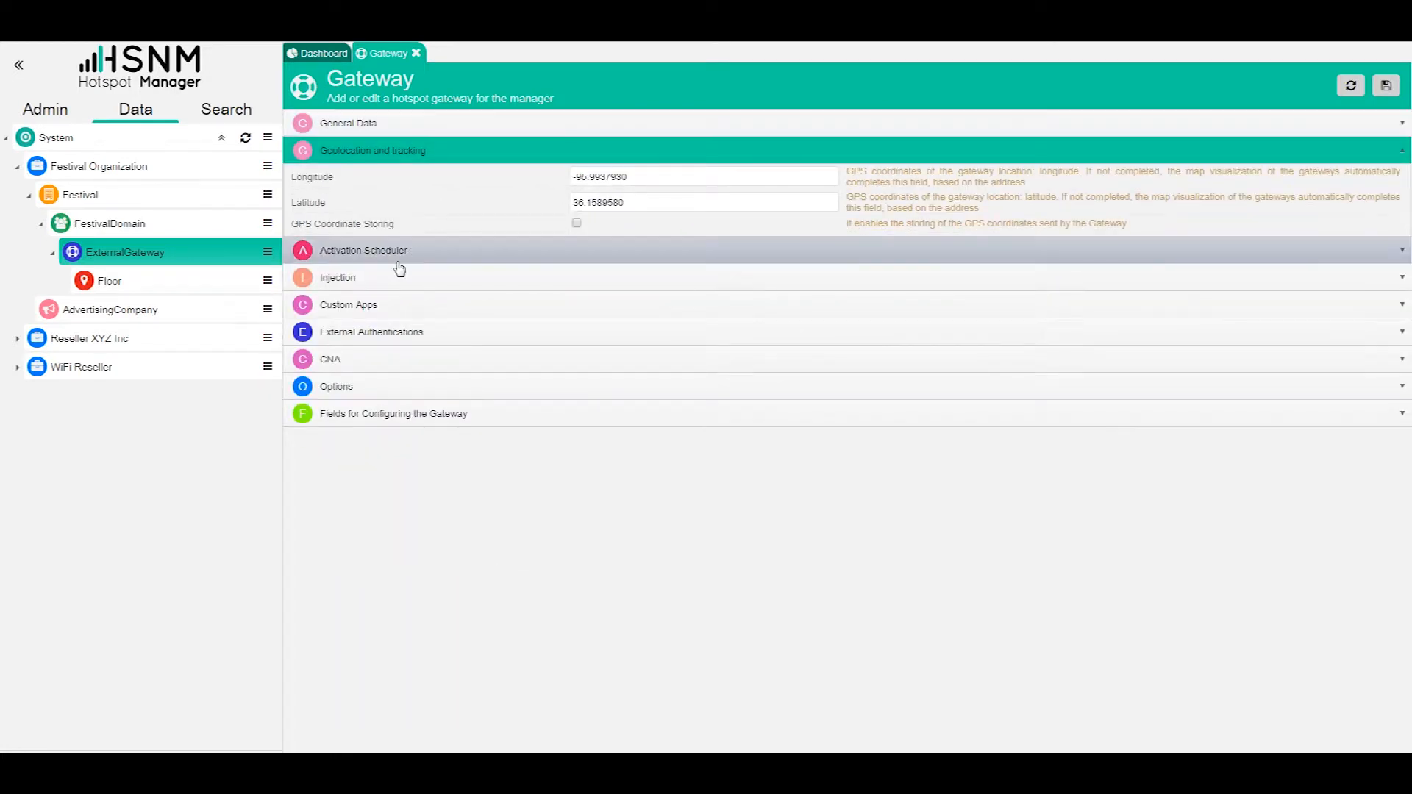
click(397, 253)
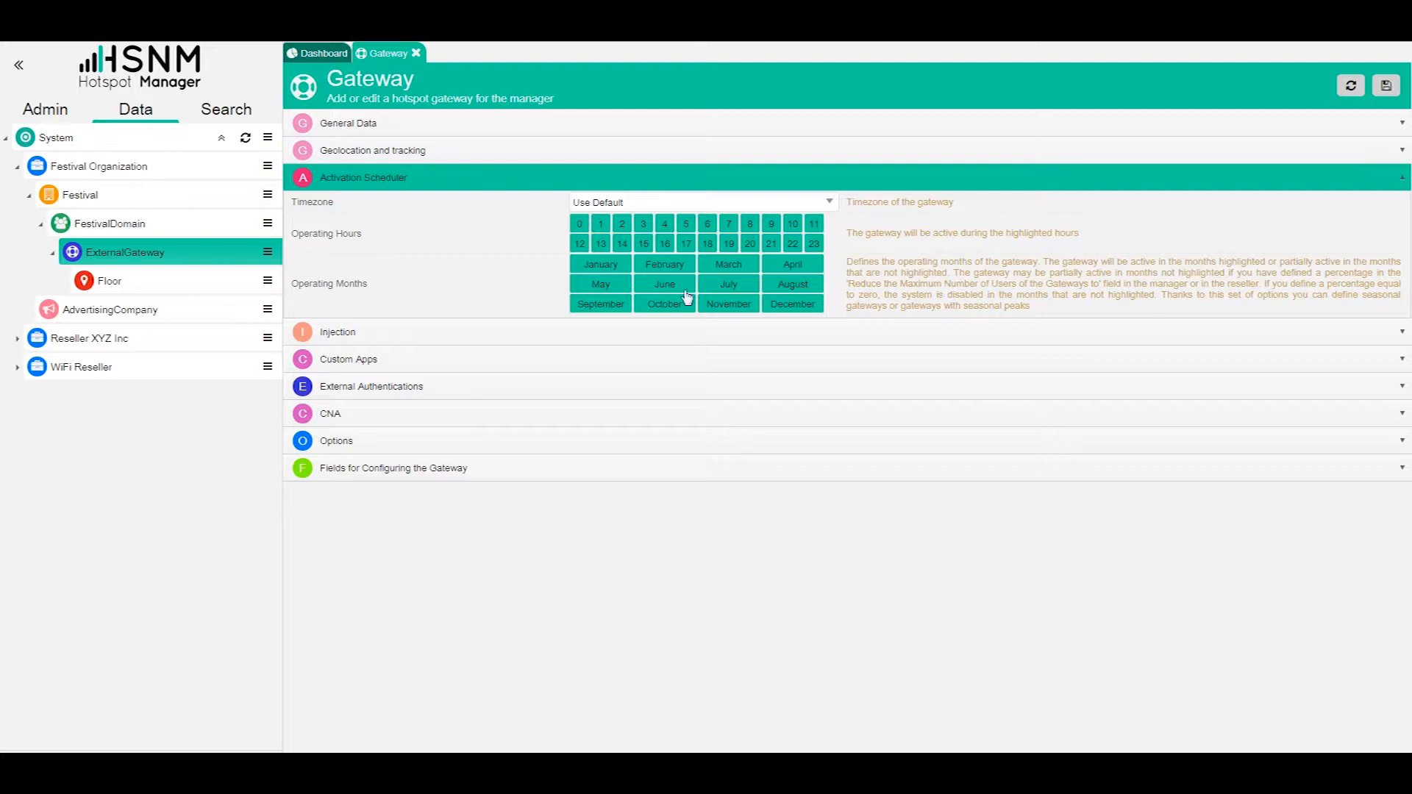
click(373, 360)
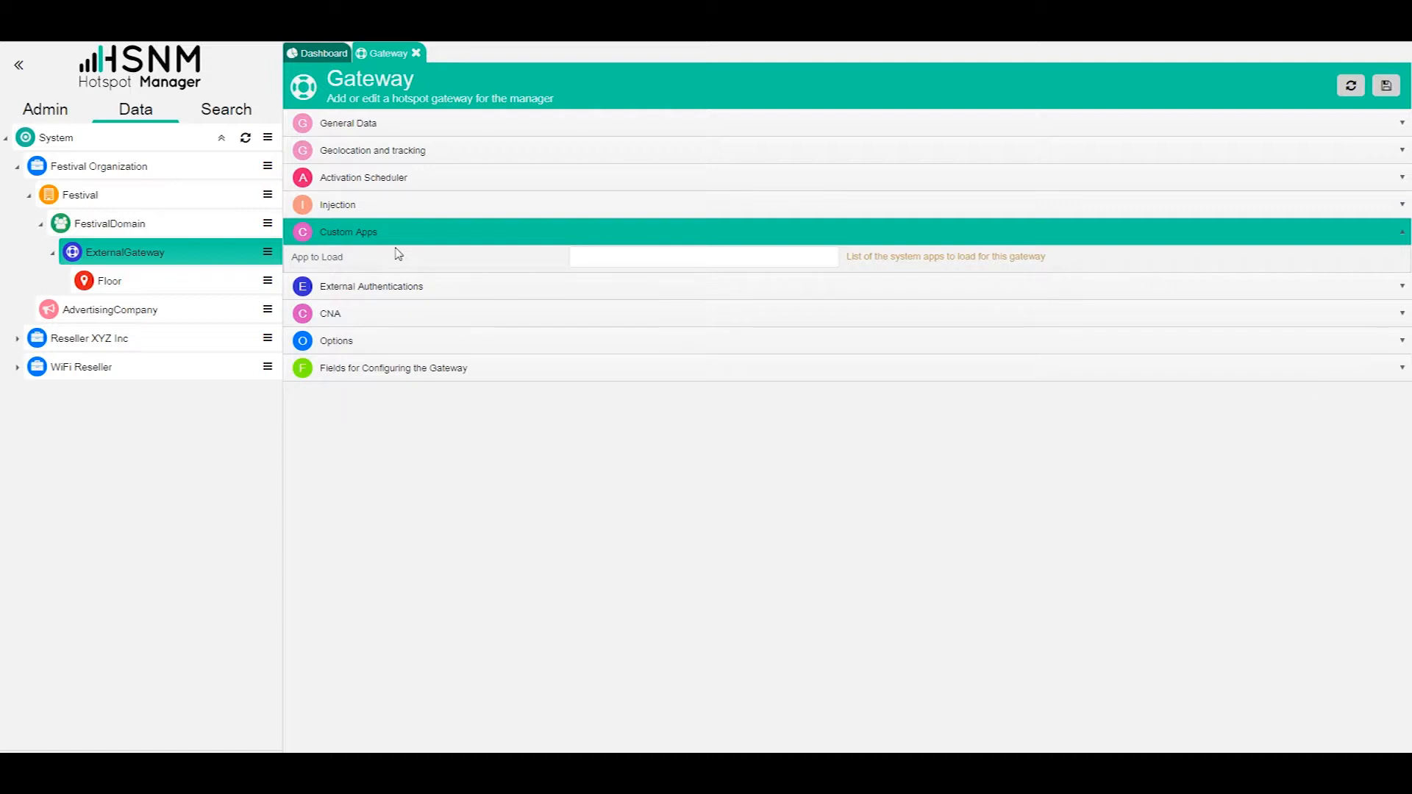
click(408, 287)
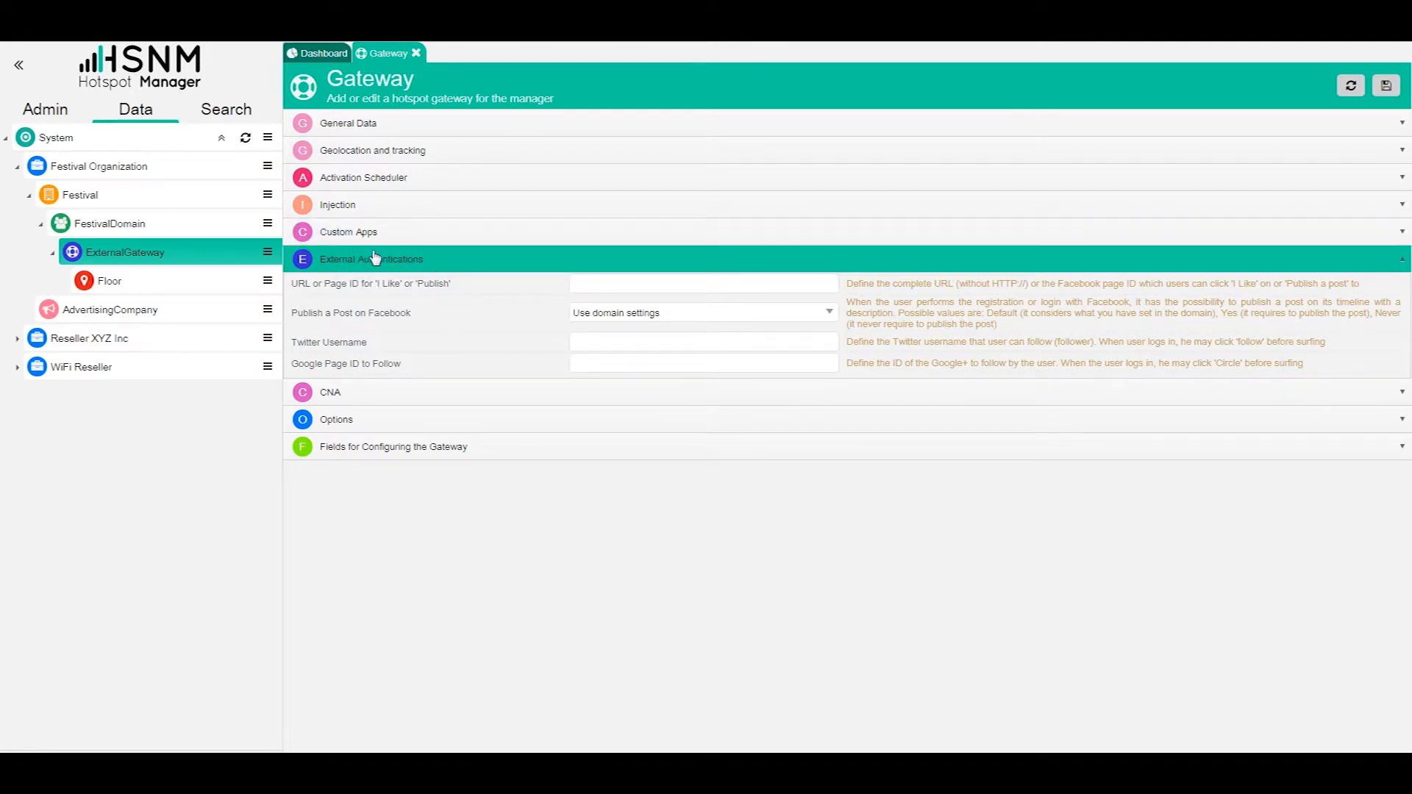
Step: Review the Authentication Options within the gateway's configuration fields, and collapse both sections
click(390, 446)
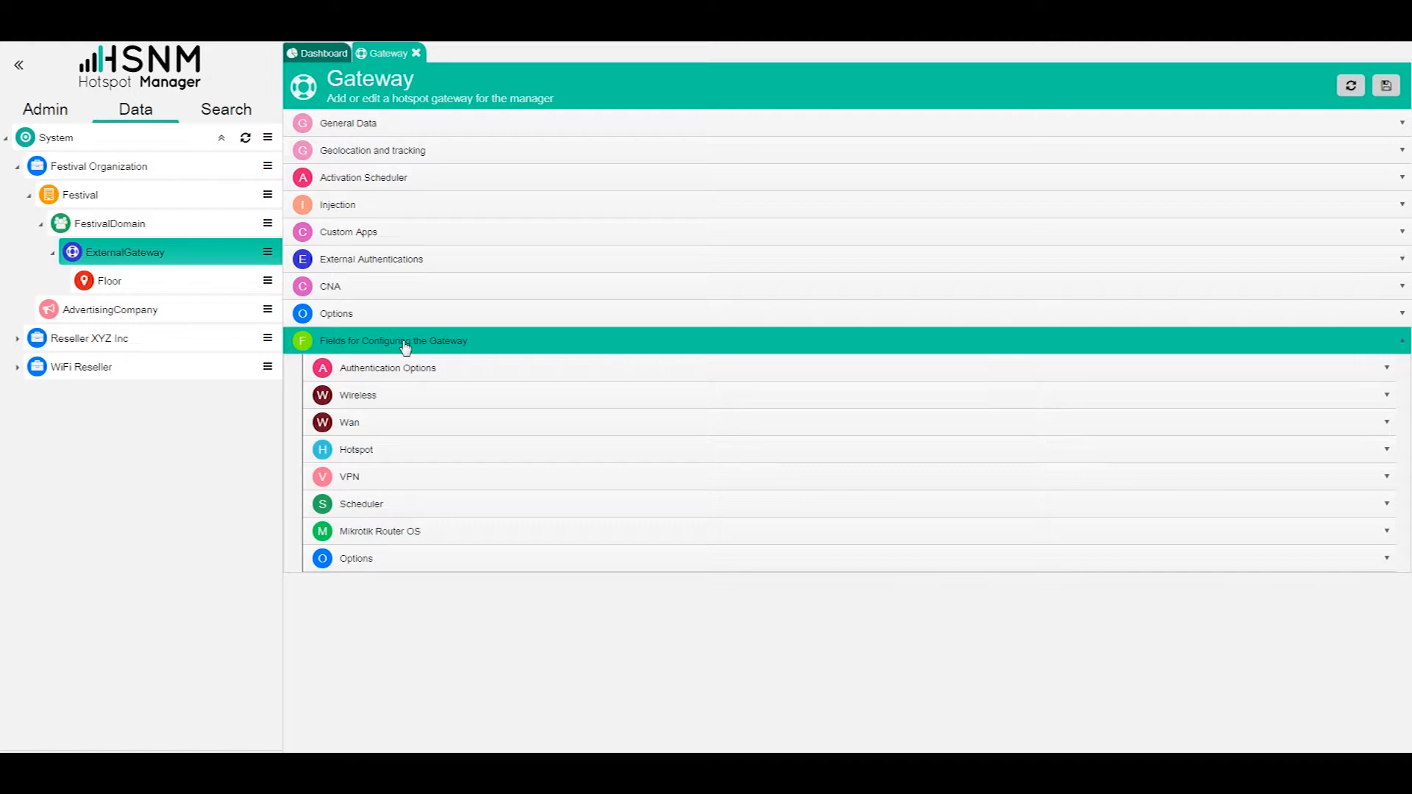
click(371, 368)
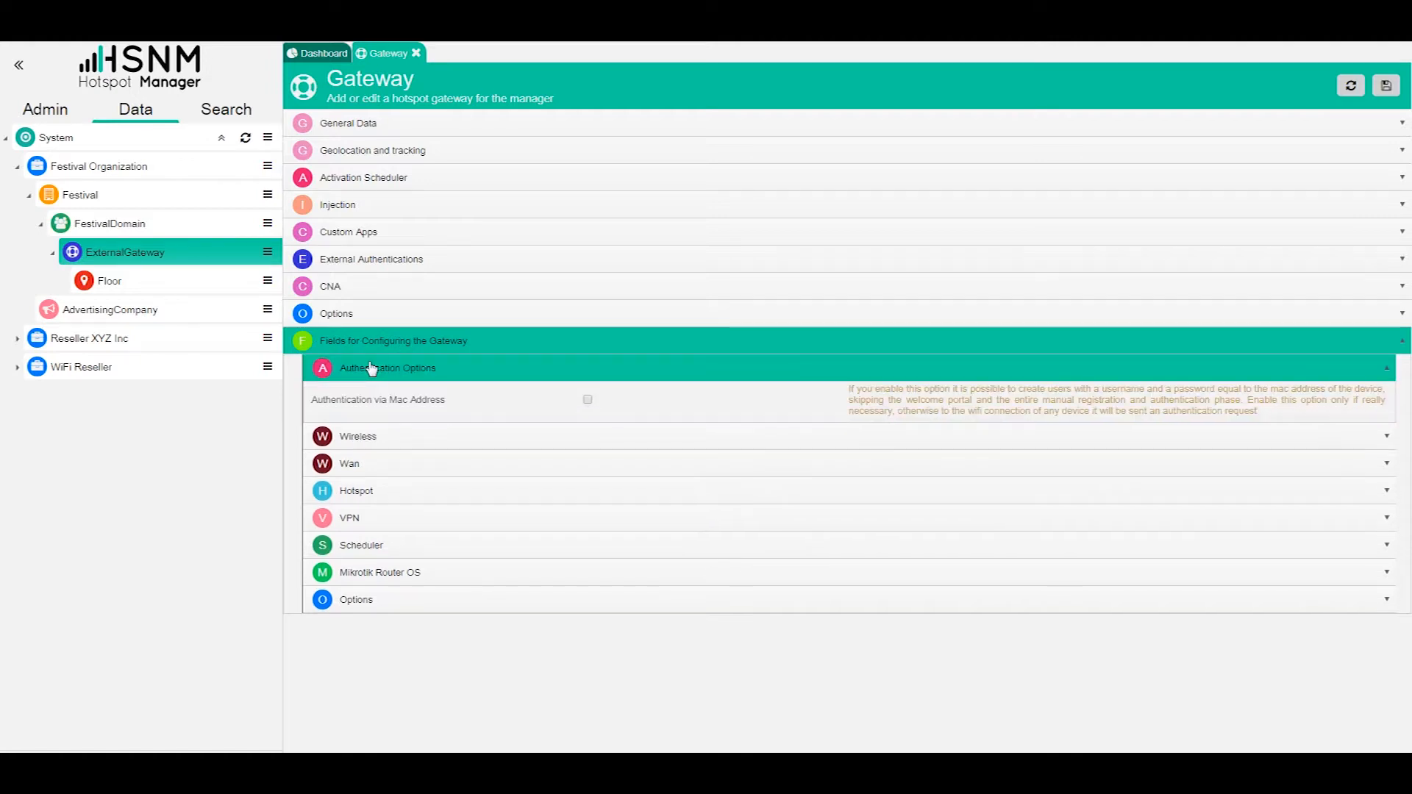
click(372, 367)
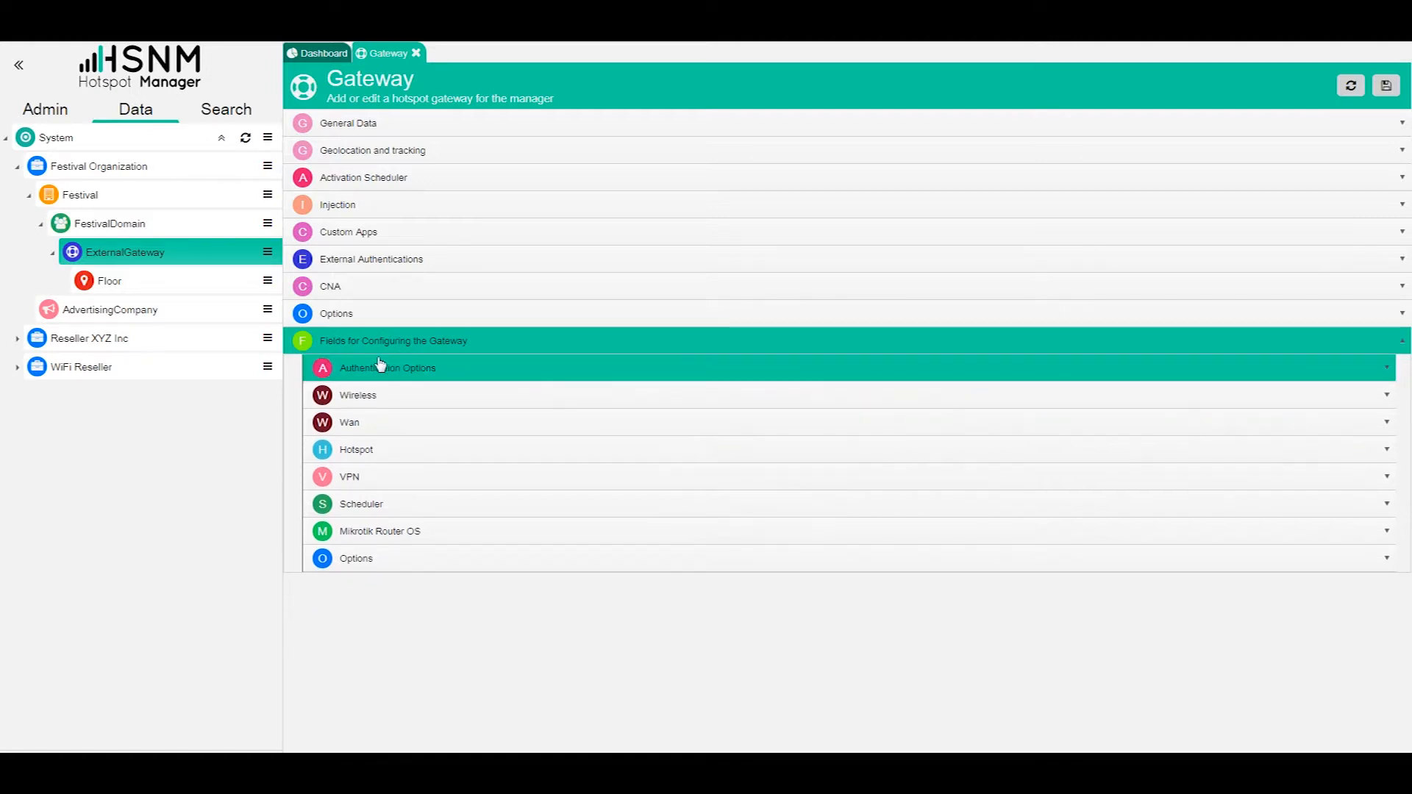
click(417, 344)
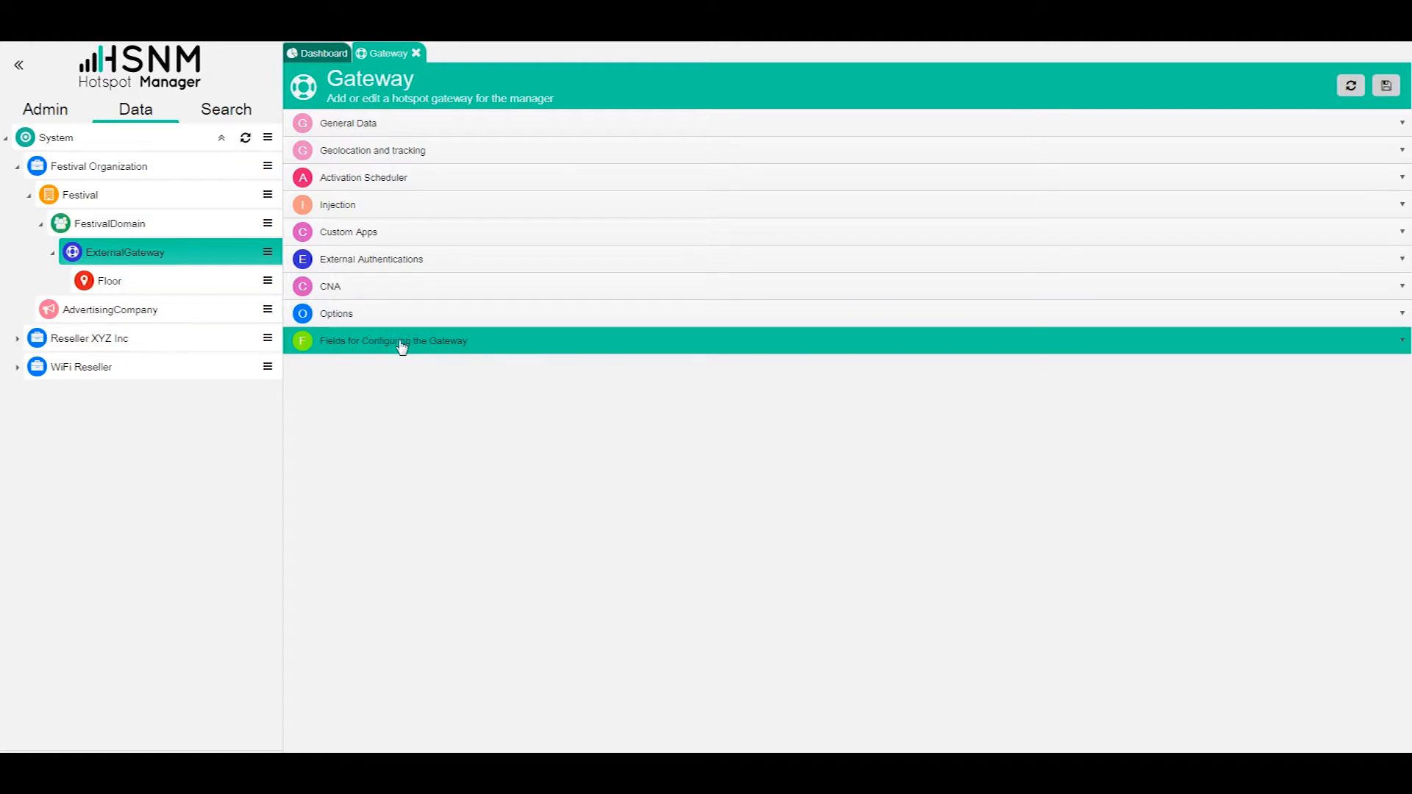
Step: Expand the gateway's General Data again and open the User Interface Preview for ExternalGateway
click(405, 132)
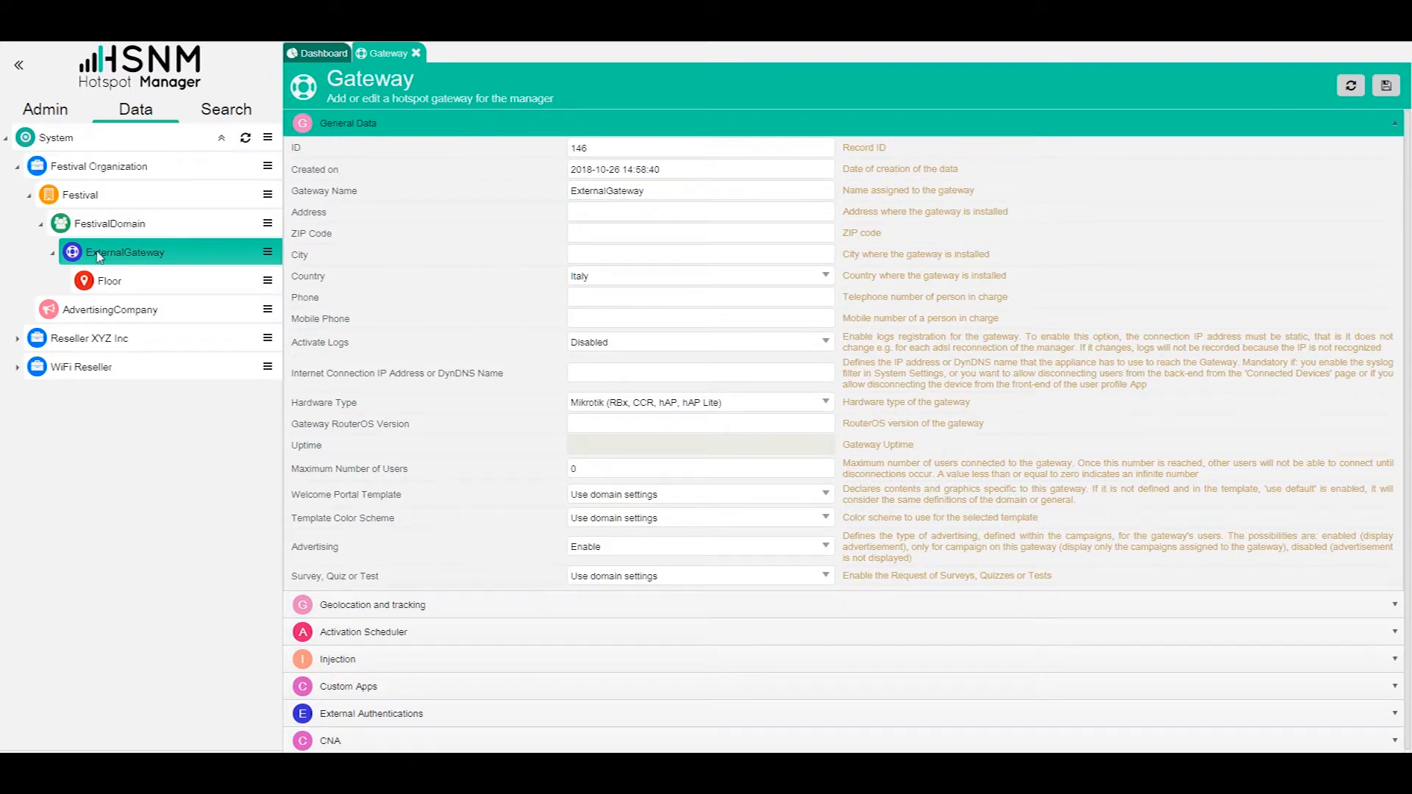
click(269, 254)
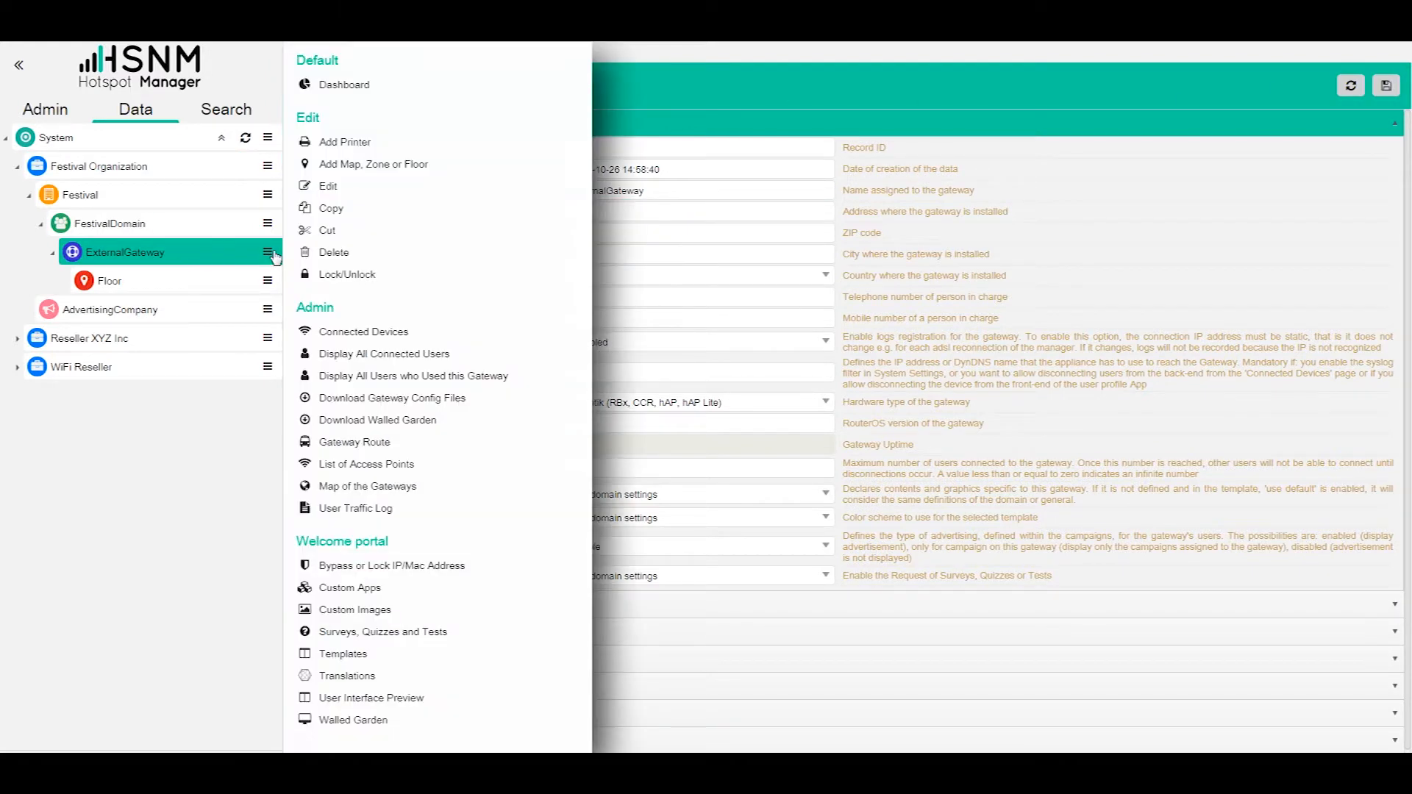
click(424, 700)
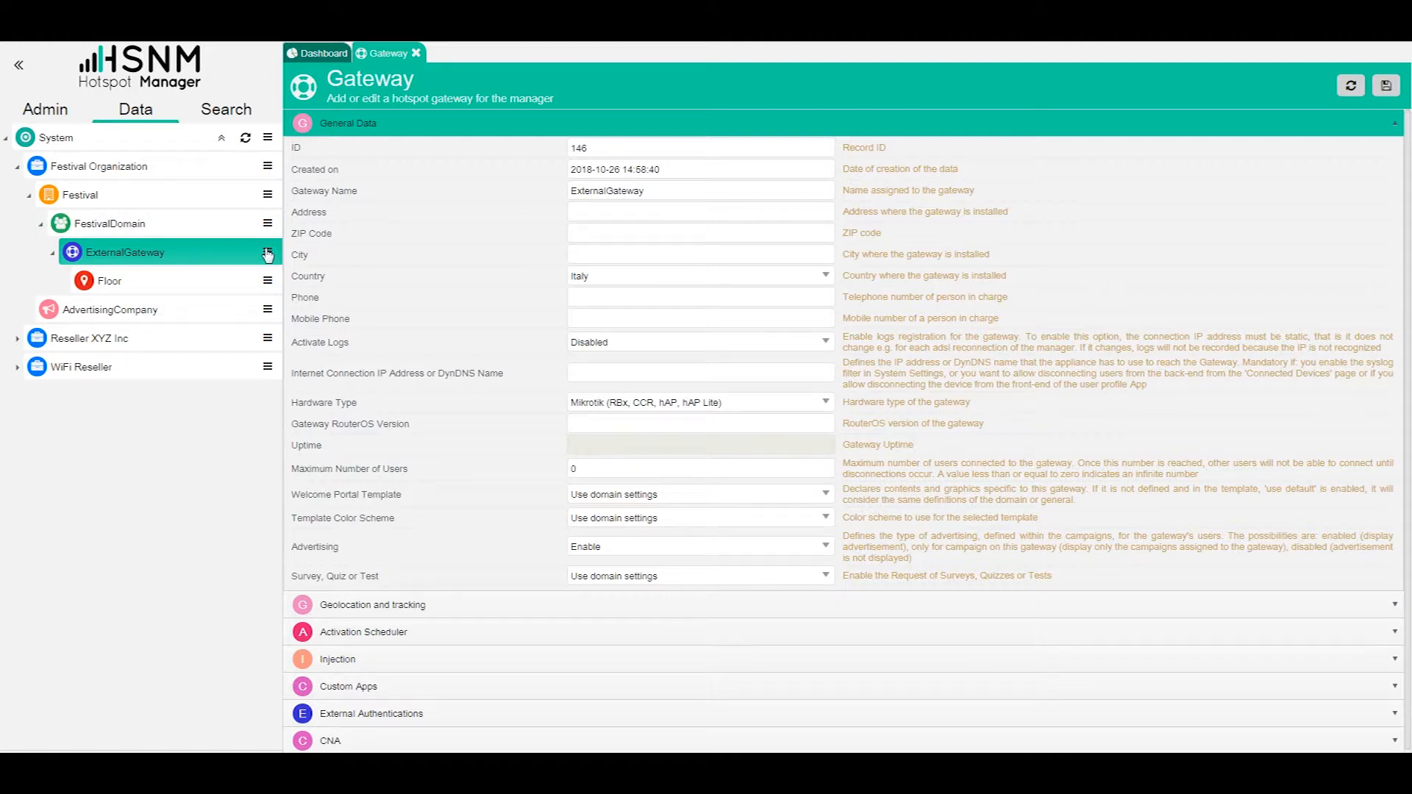
Step: Open the Floor under ExternalGateway for editing and review its General Data, Map and Options sections
click(268, 253)
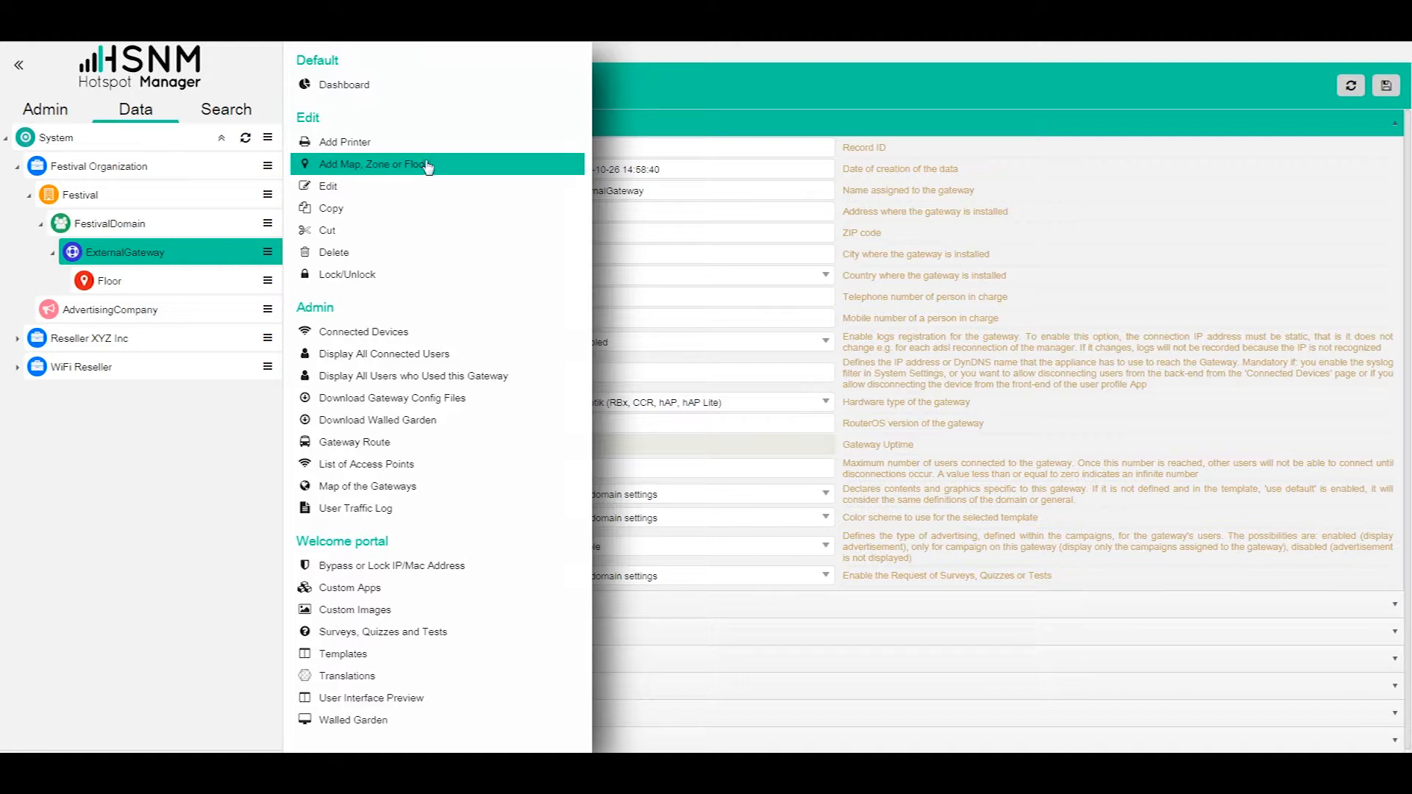
click(269, 283)
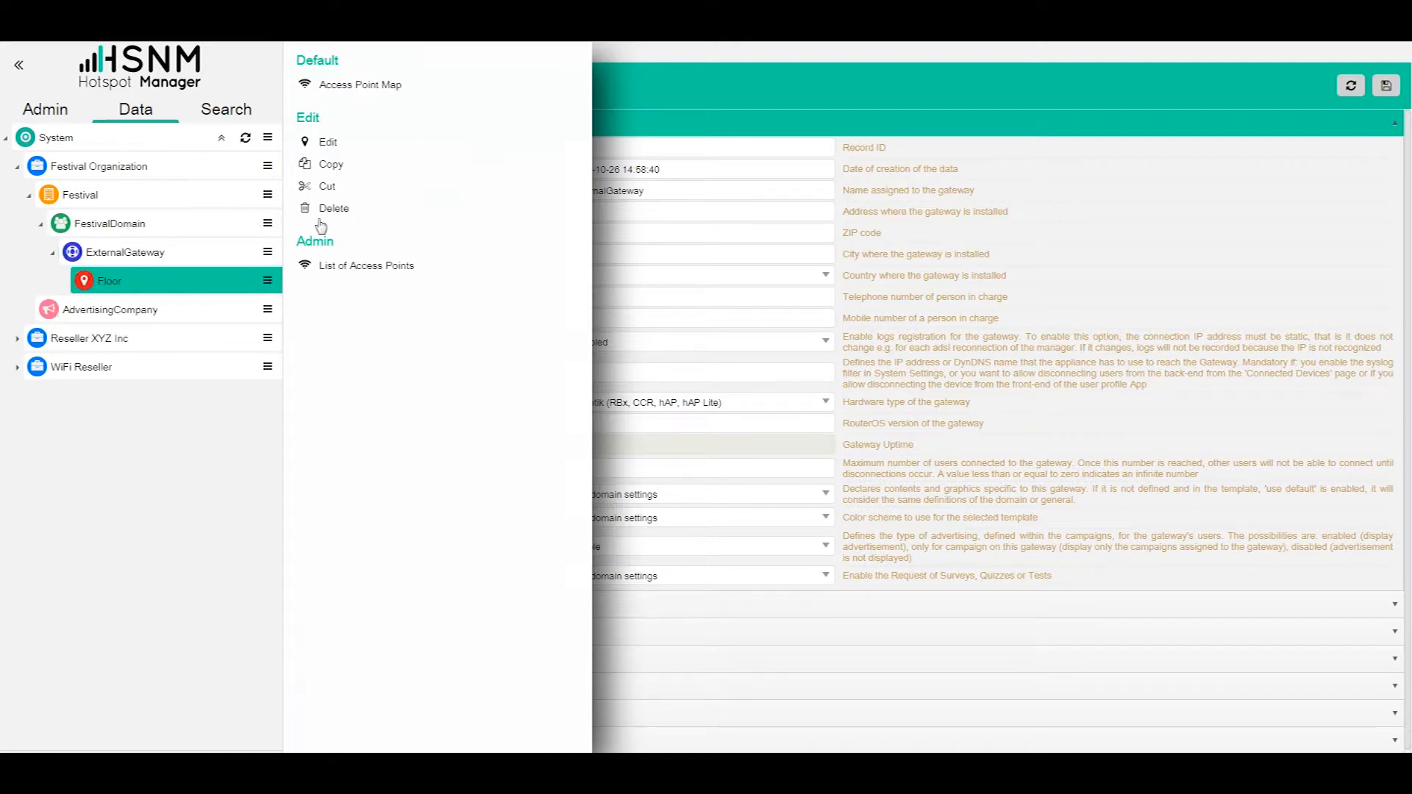
click(353, 144)
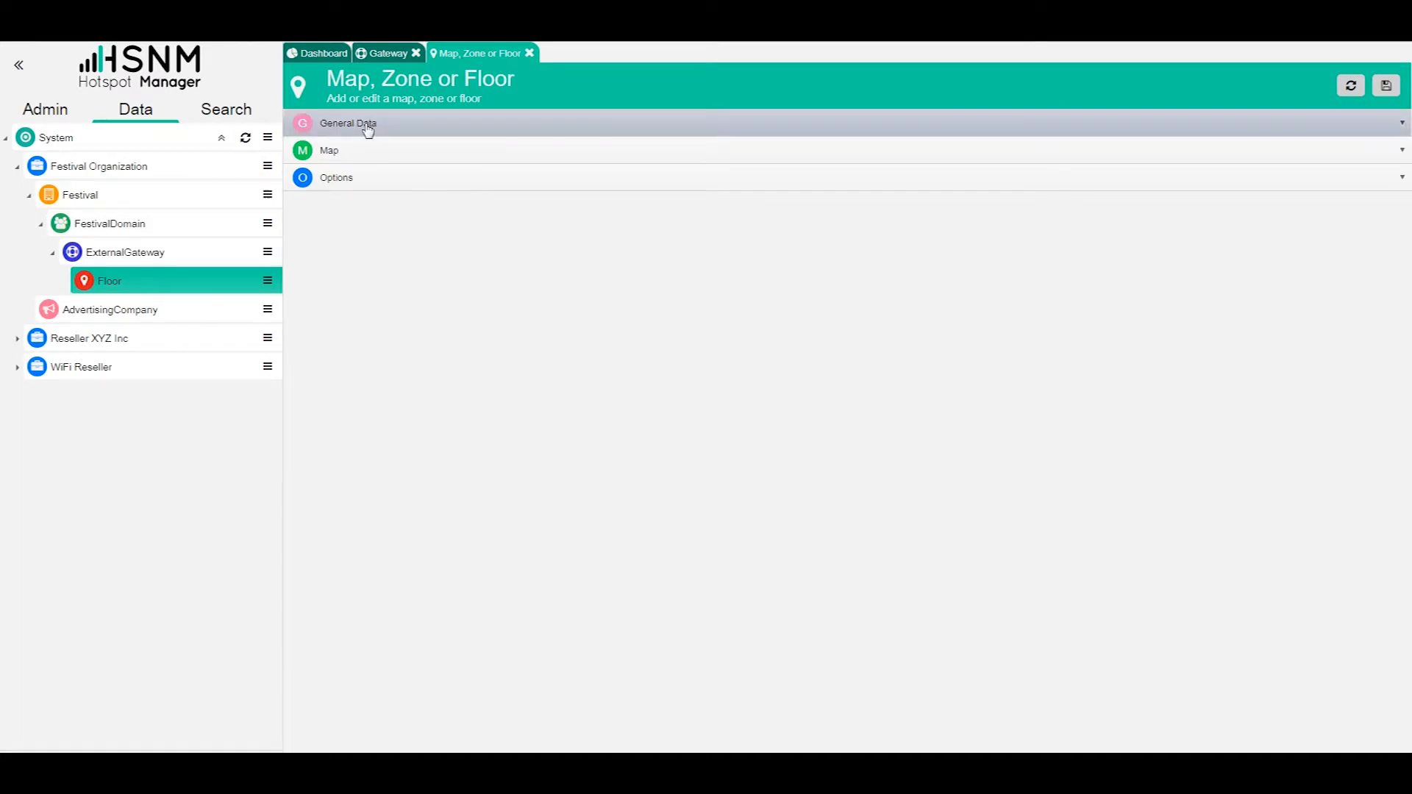
click(369, 125)
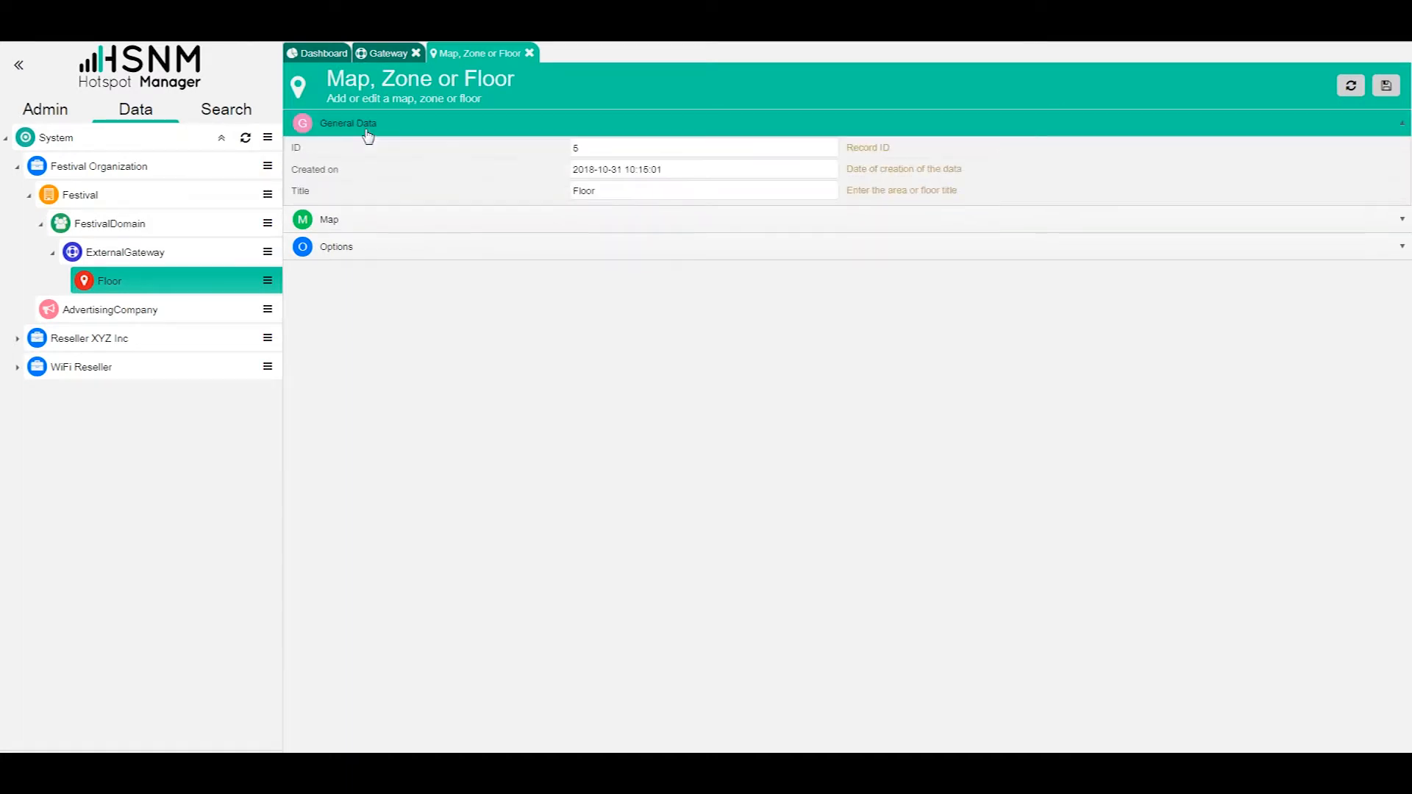
click(359, 220)
click(375, 206)
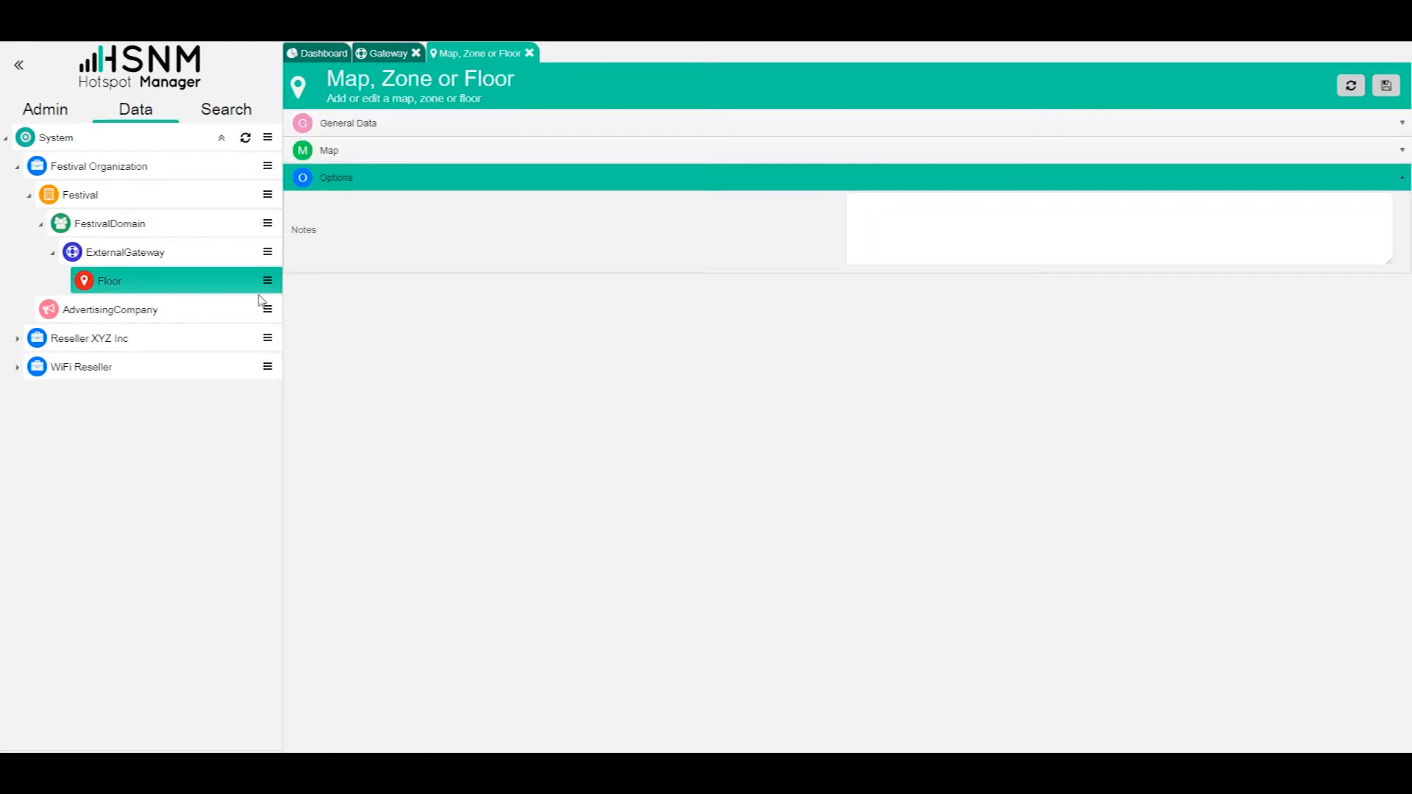
click(347, 155)
click(362, 125)
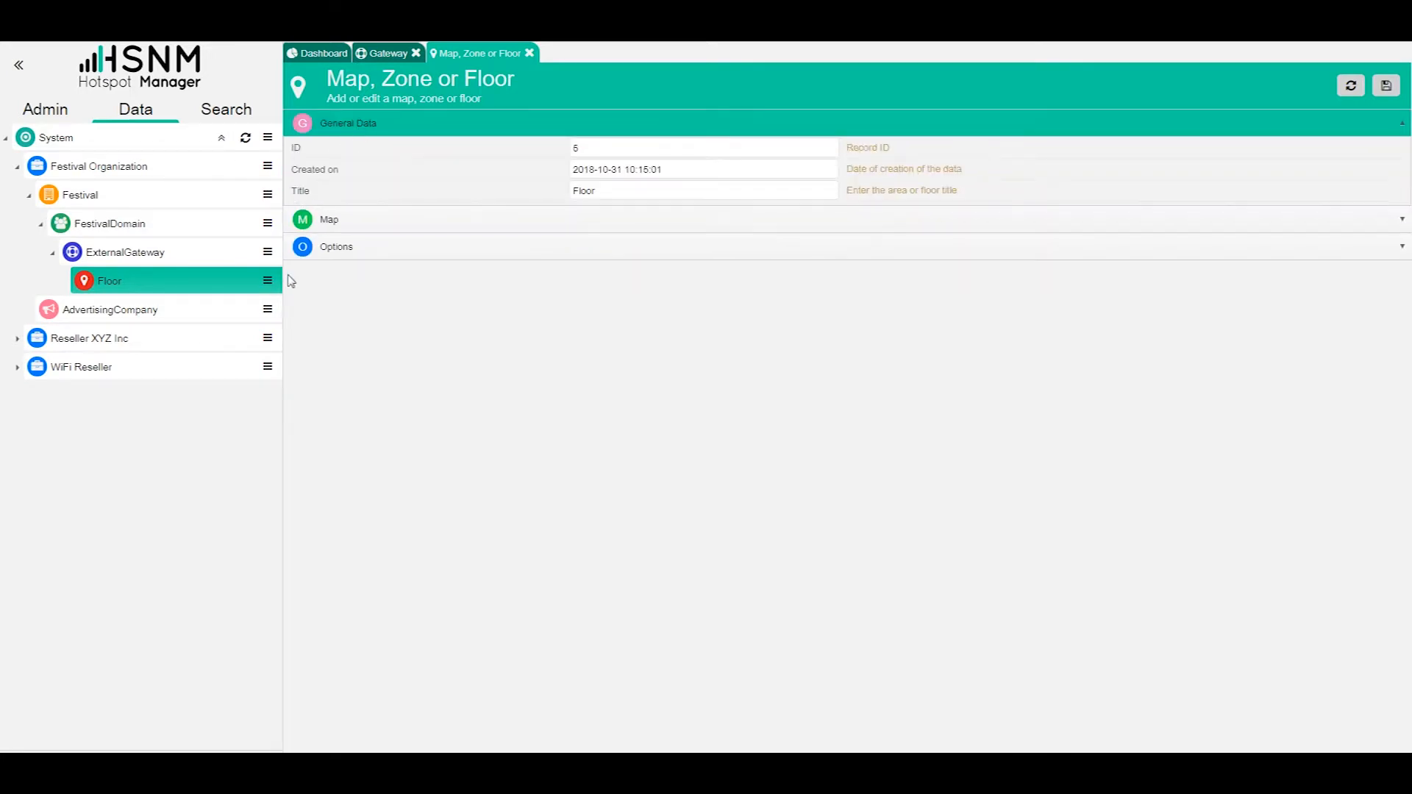
Step: Add an access point on the Floor's Access Point Map and move its marker onto the town of Ondo
click(269, 279)
click(372, 91)
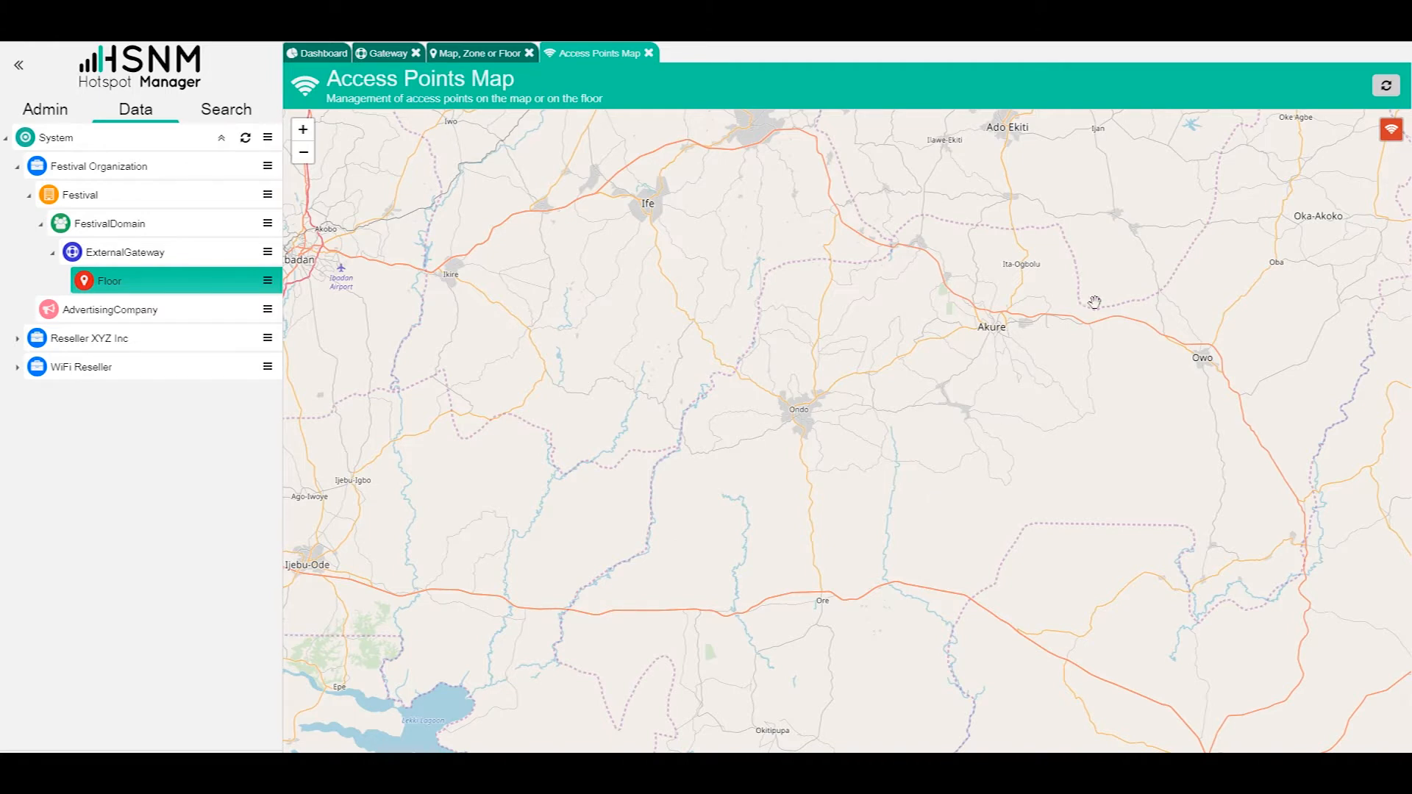
click(1396, 136)
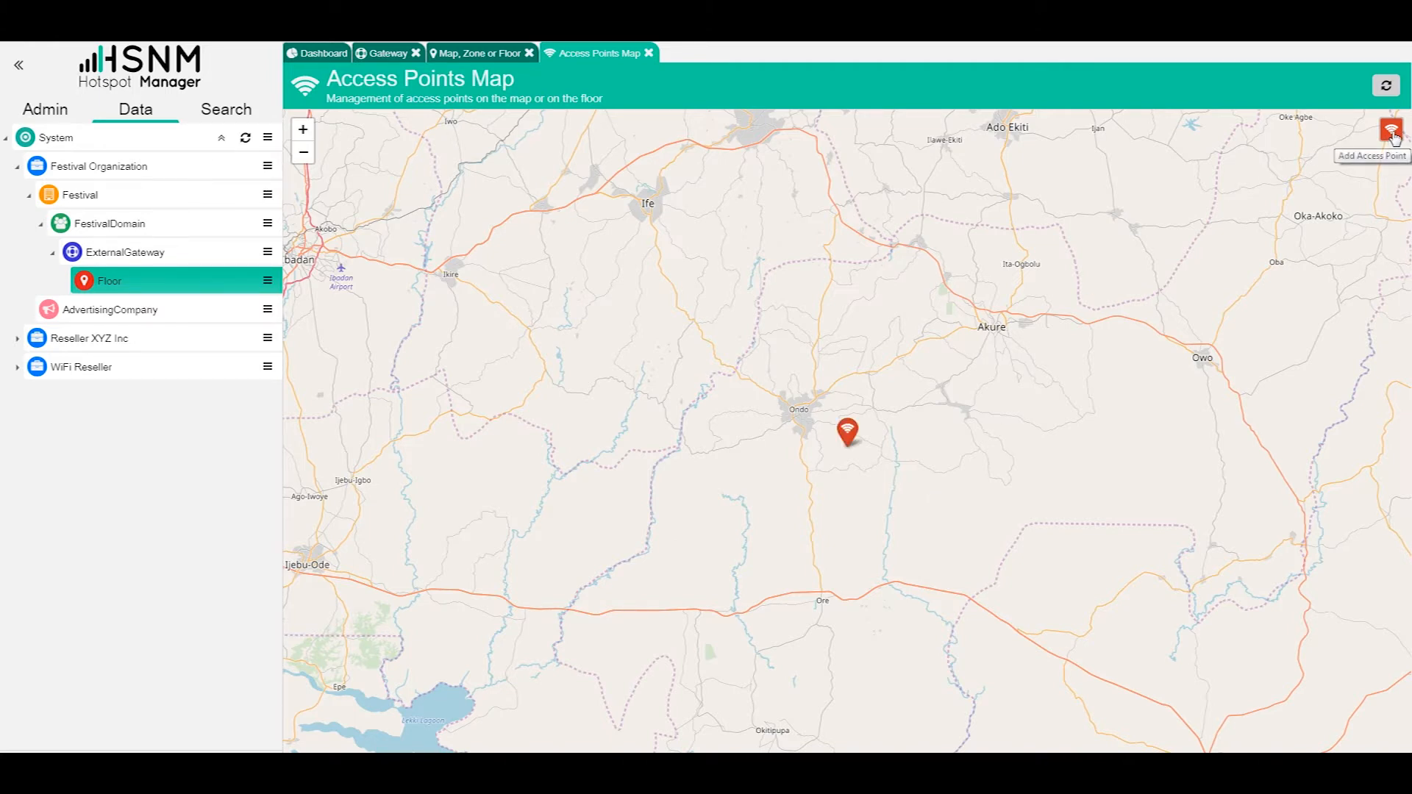
click(848, 431)
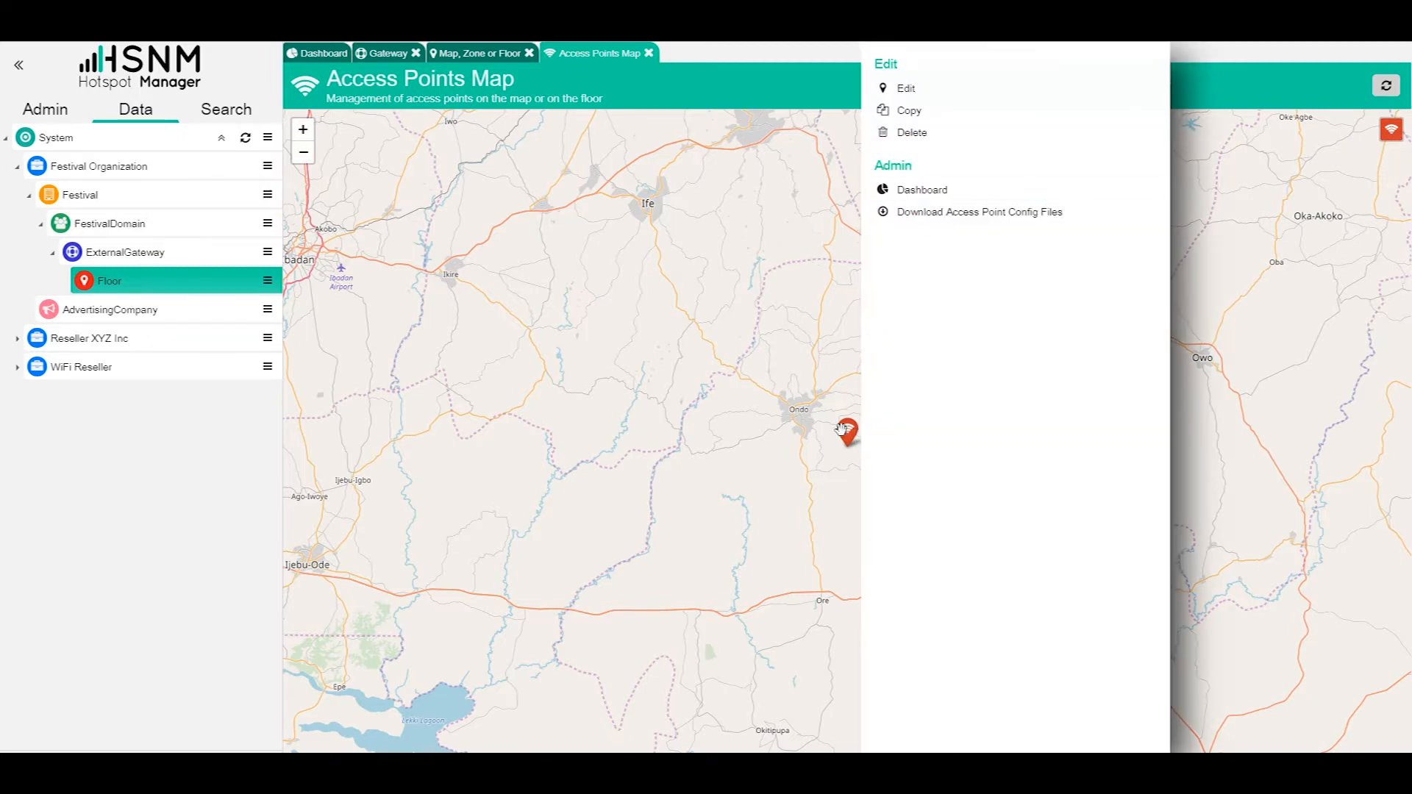
mouse_move(846, 436)
mouse_down()
mouse_move(793, 416)
mouse_move(806, 405)
mouse_up()
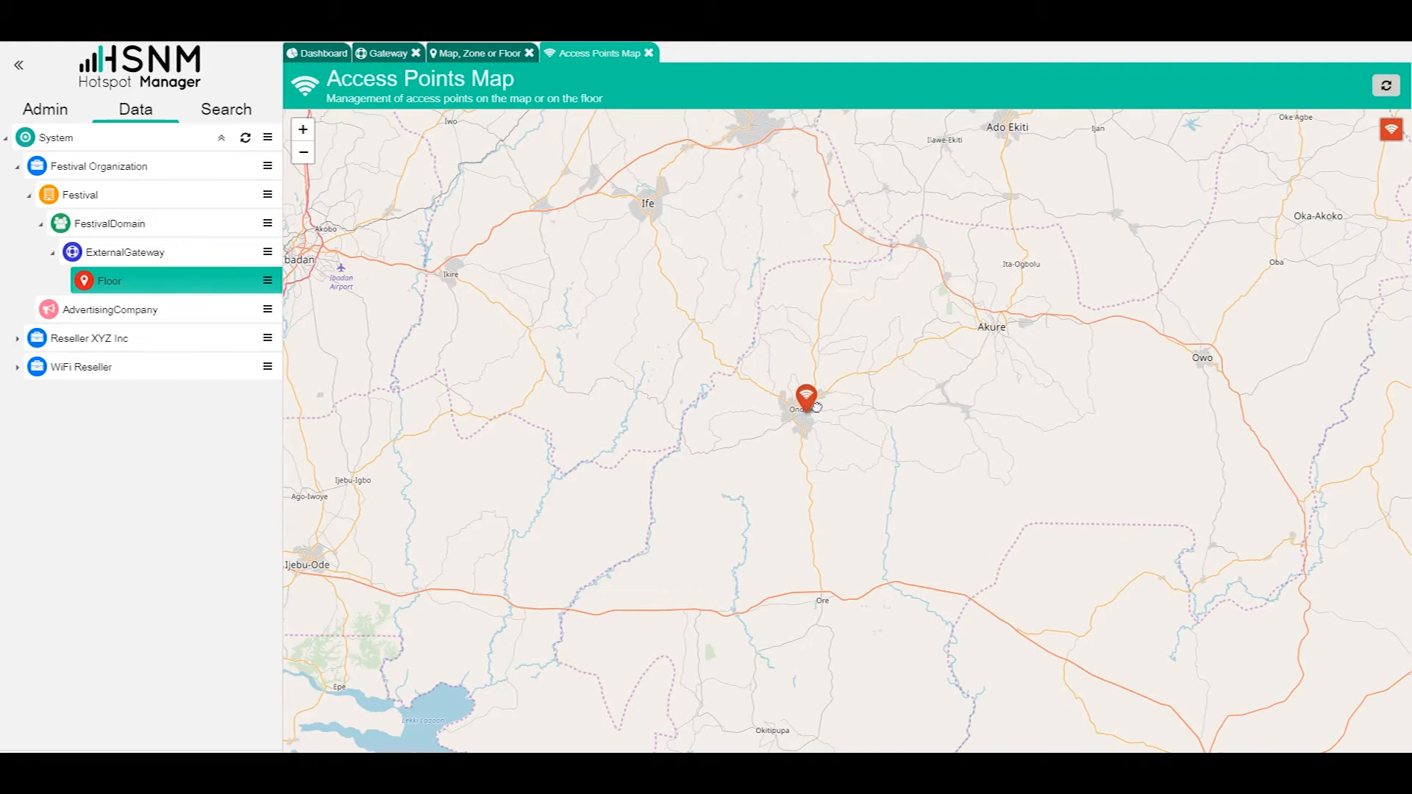
Step: Reposition the access point at street level, onto the side-road junction along the main road to its northwest
scroll(833, 426, up, 3)
scroll(809, 424, up, 5)
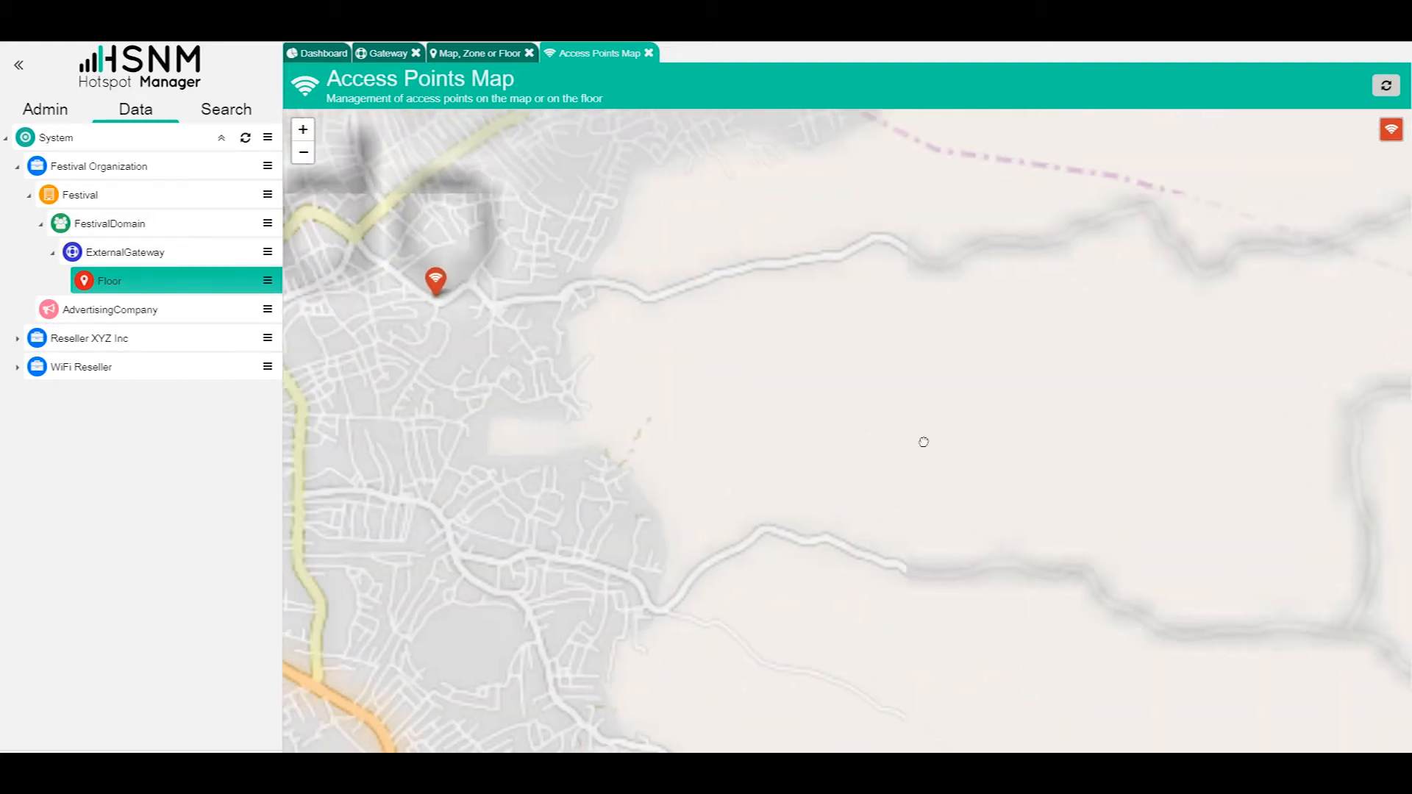
drag(717, 318, 1235, 447)
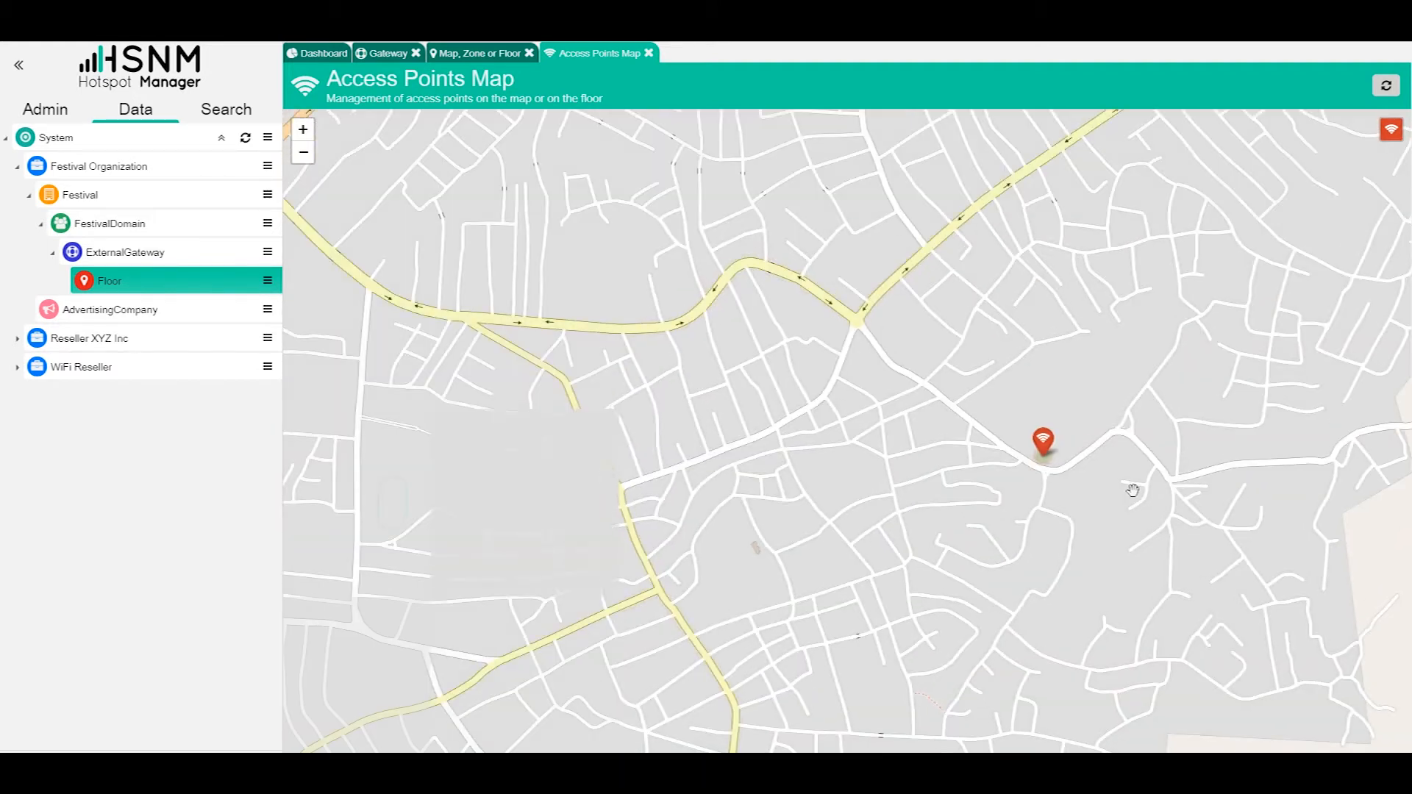
scroll(1096, 478, up, 2)
scroll(978, 474, up, 1)
scroll(926, 478, up, 1)
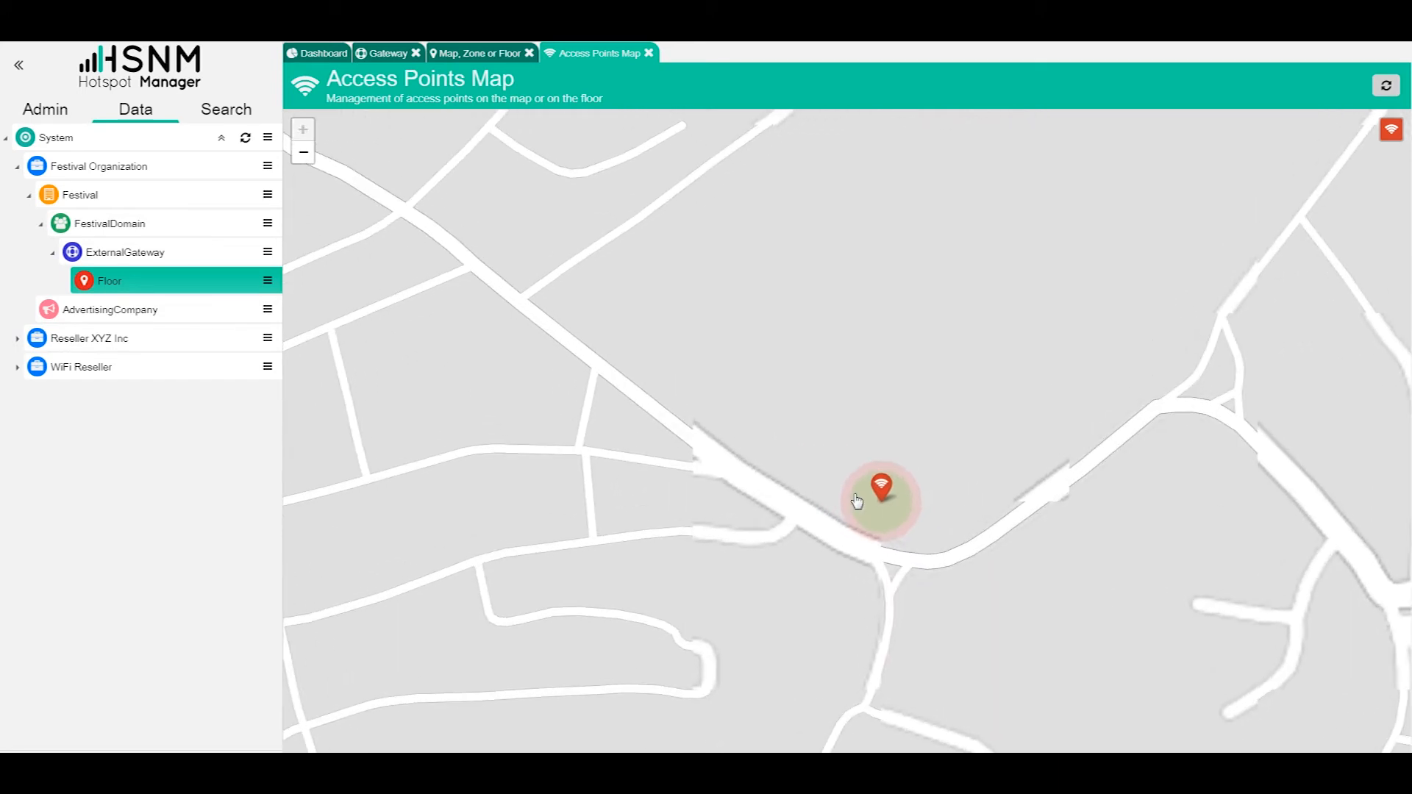
mouse_move(878, 487)
mouse_down()
mouse_move(532, 246)
mouse_move(523, 270)
mouse_up()
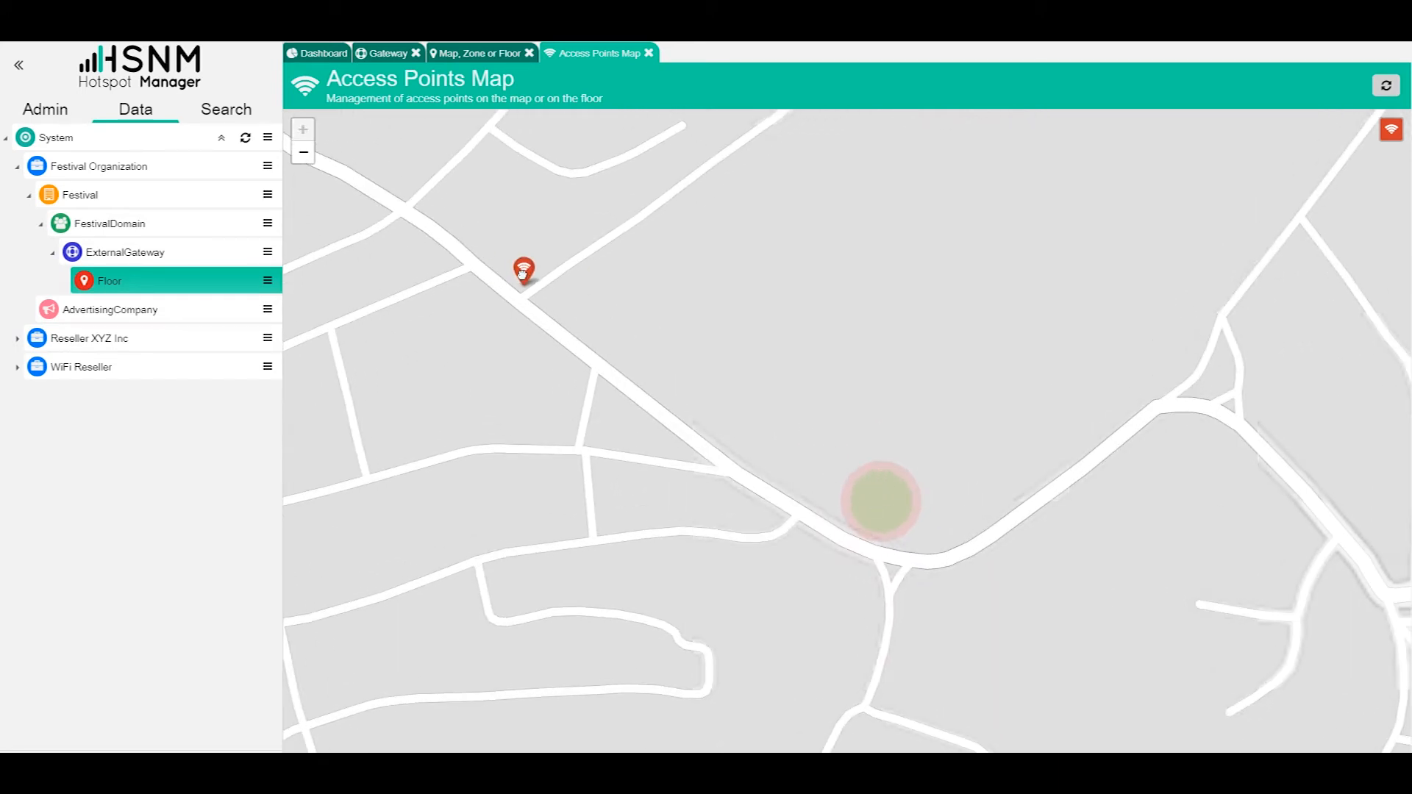
Step: Open the placed access point for editing and expand its General Data
click(528, 270)
click(610, 92)
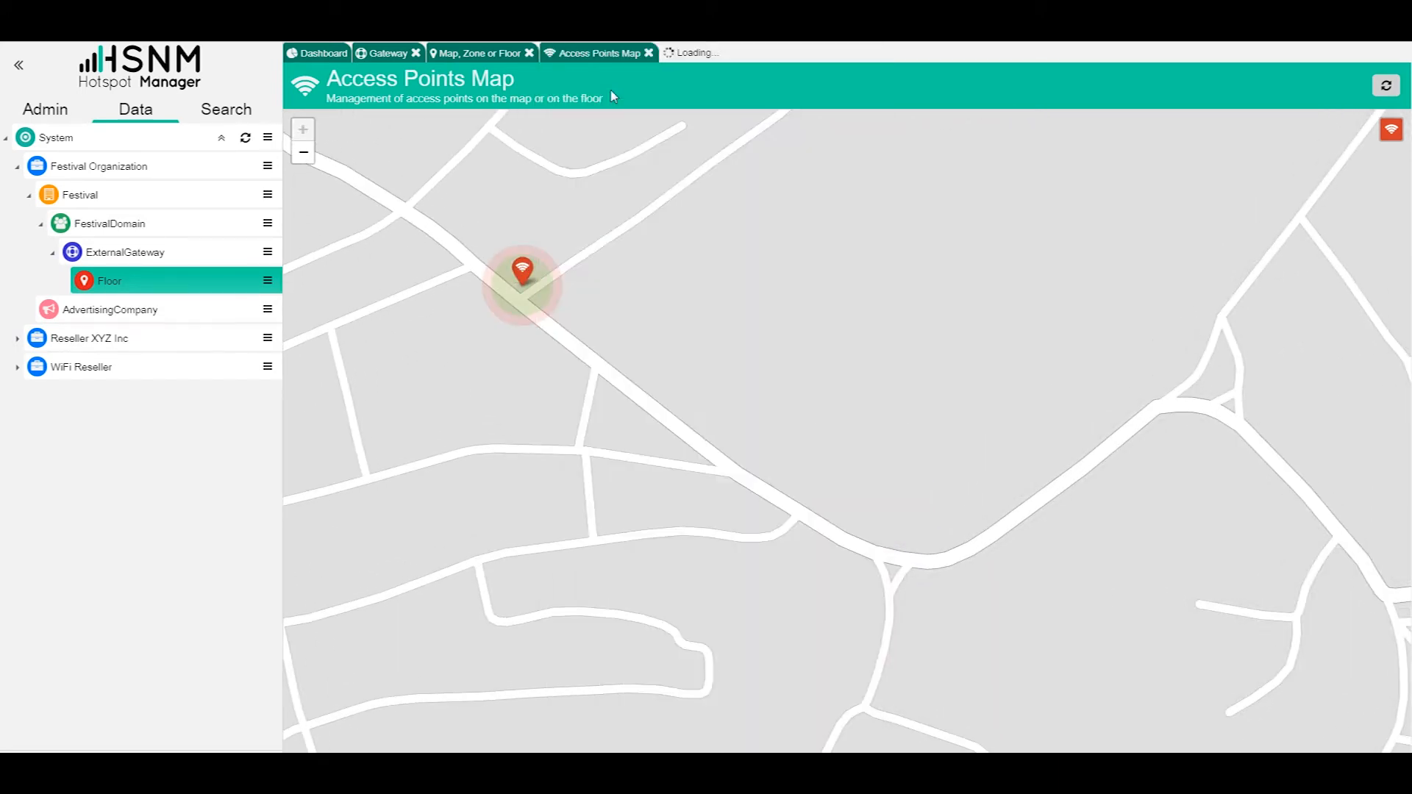
click(417, 132)
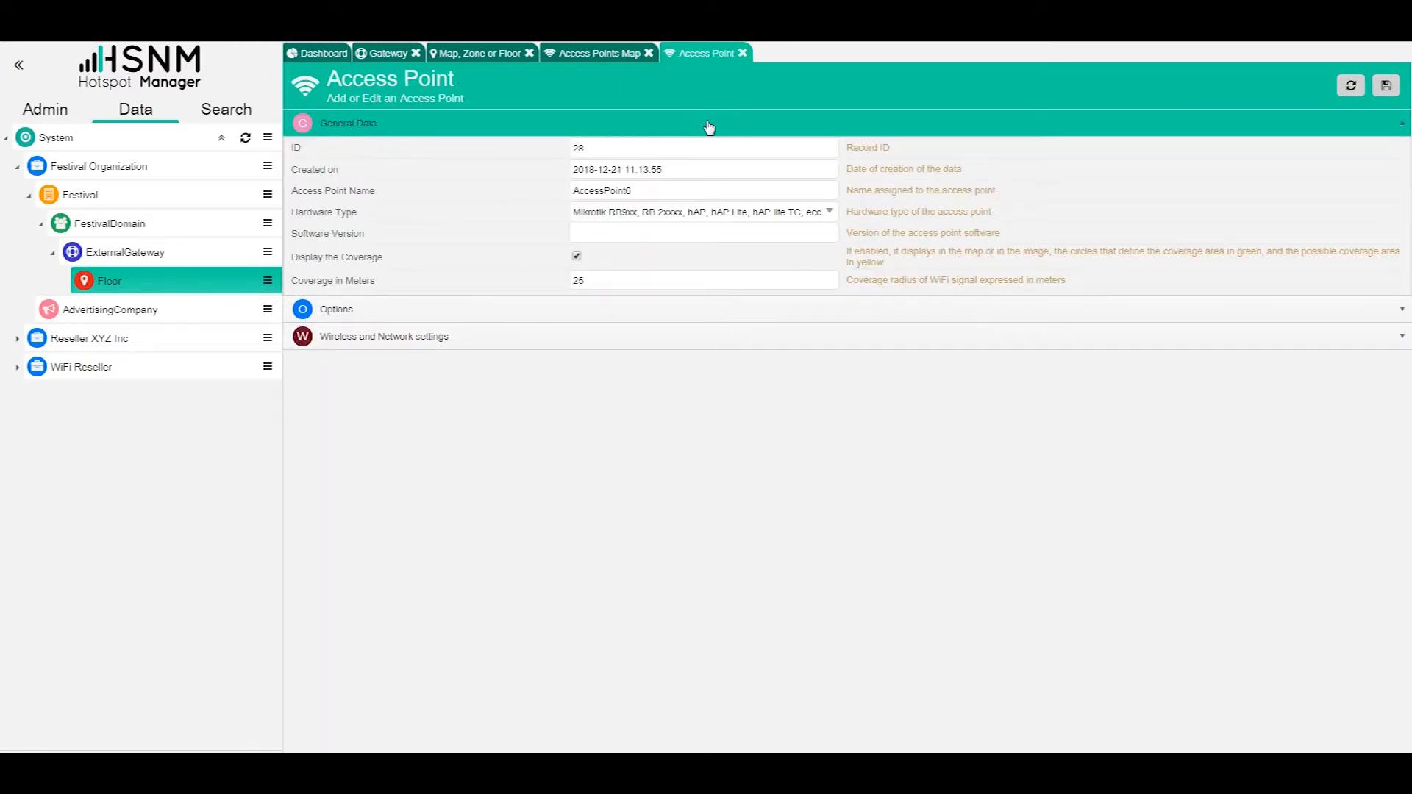
Step: Review the access point's hardware type, Options, and Wireless and Network settings, and save the access point
double_click(680, 189)
click(650, 213)
click(648, 221)
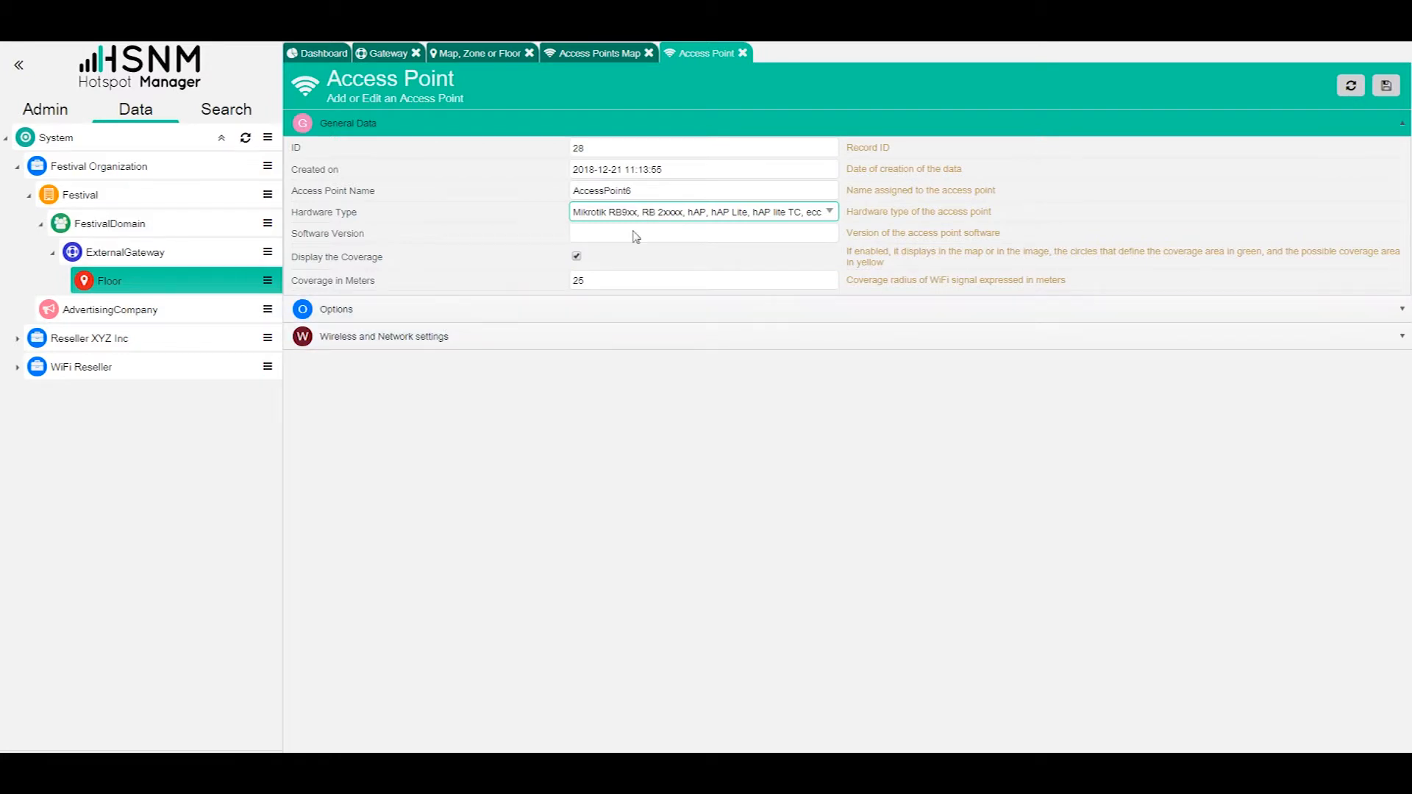
click(401, 314)
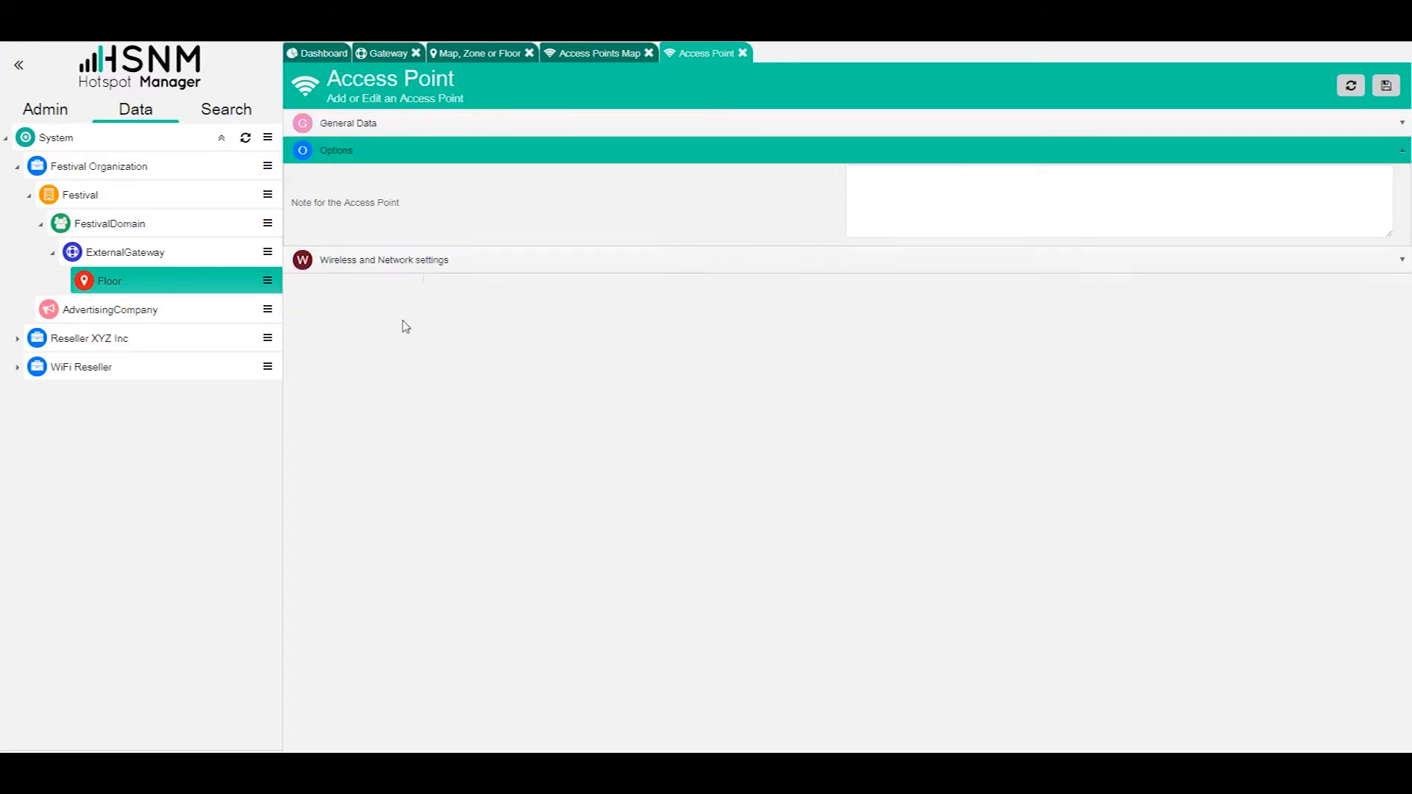
click(432, 264)
click(425, 205)
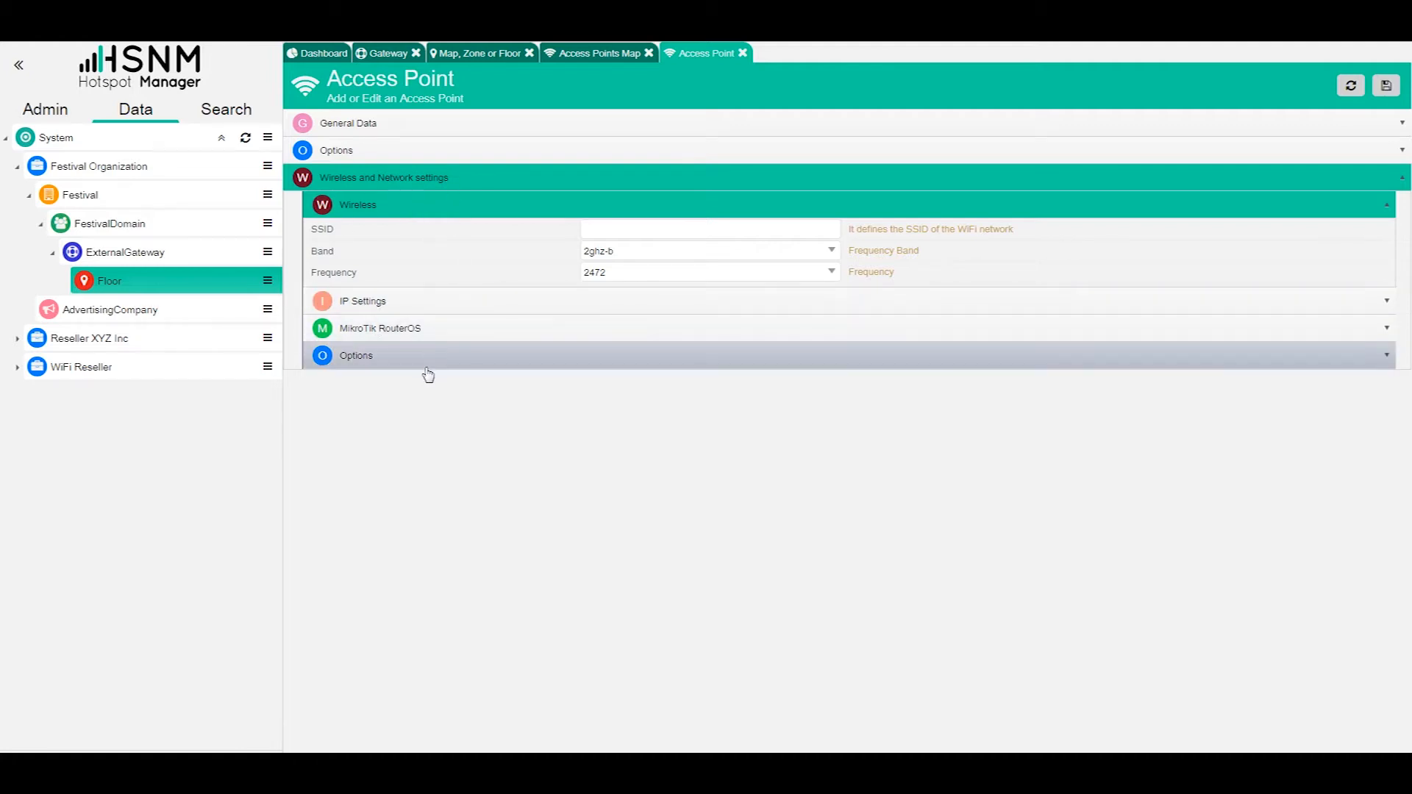
click(405, 177)
click(400, 132)
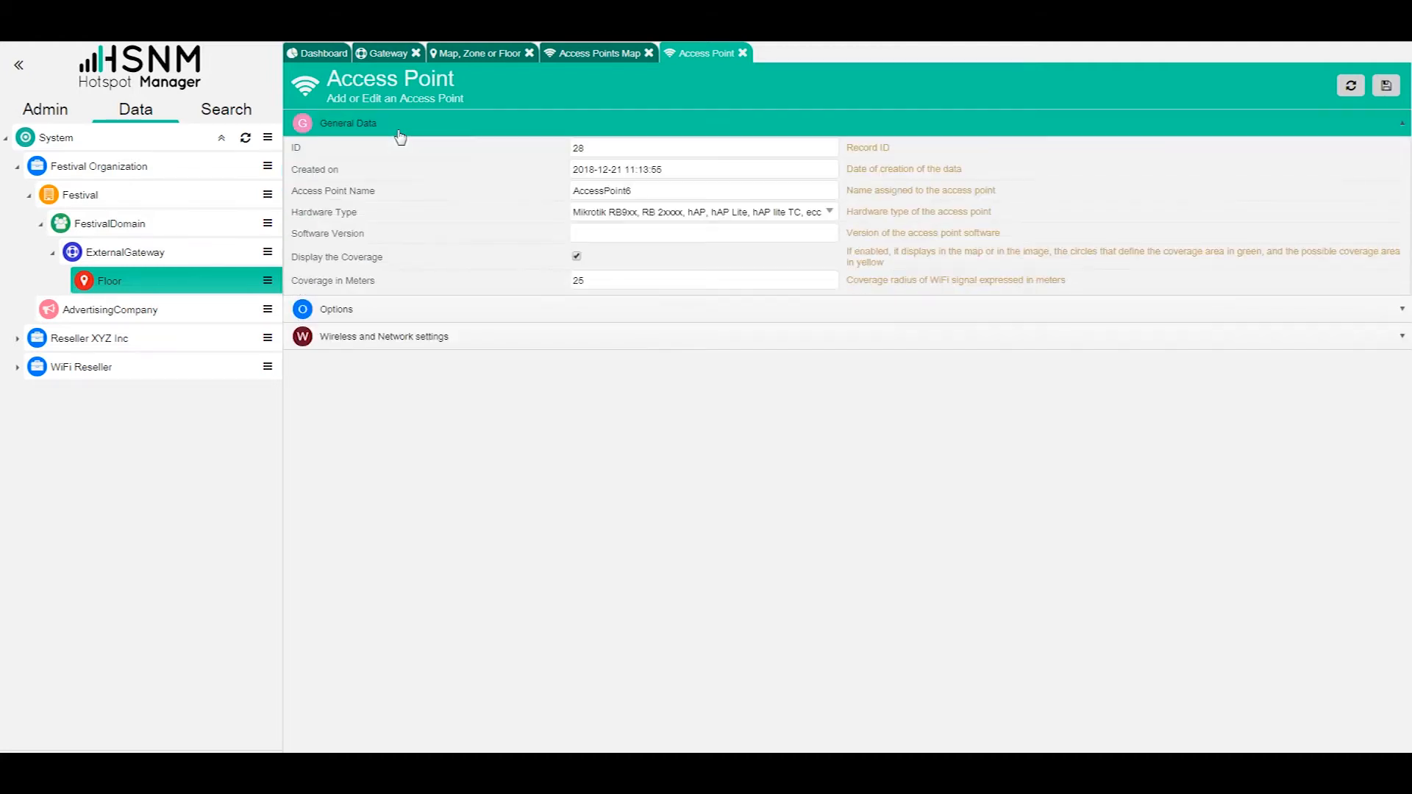
click(1386, 85)
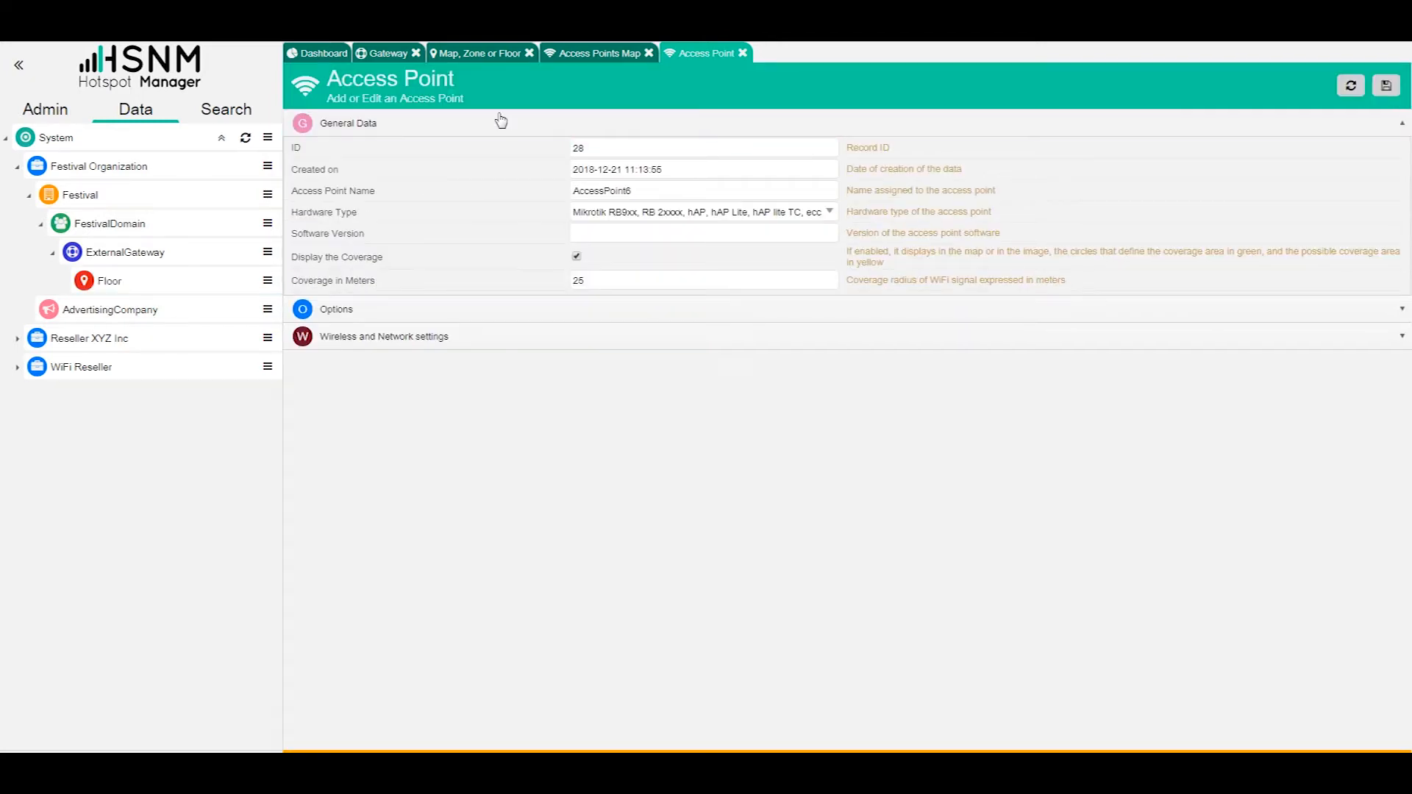
Step: Open the dashboard of the access point placed on the map and show its Latency from the gateway (ms) chart
click(599, 53)
click(524, 271)
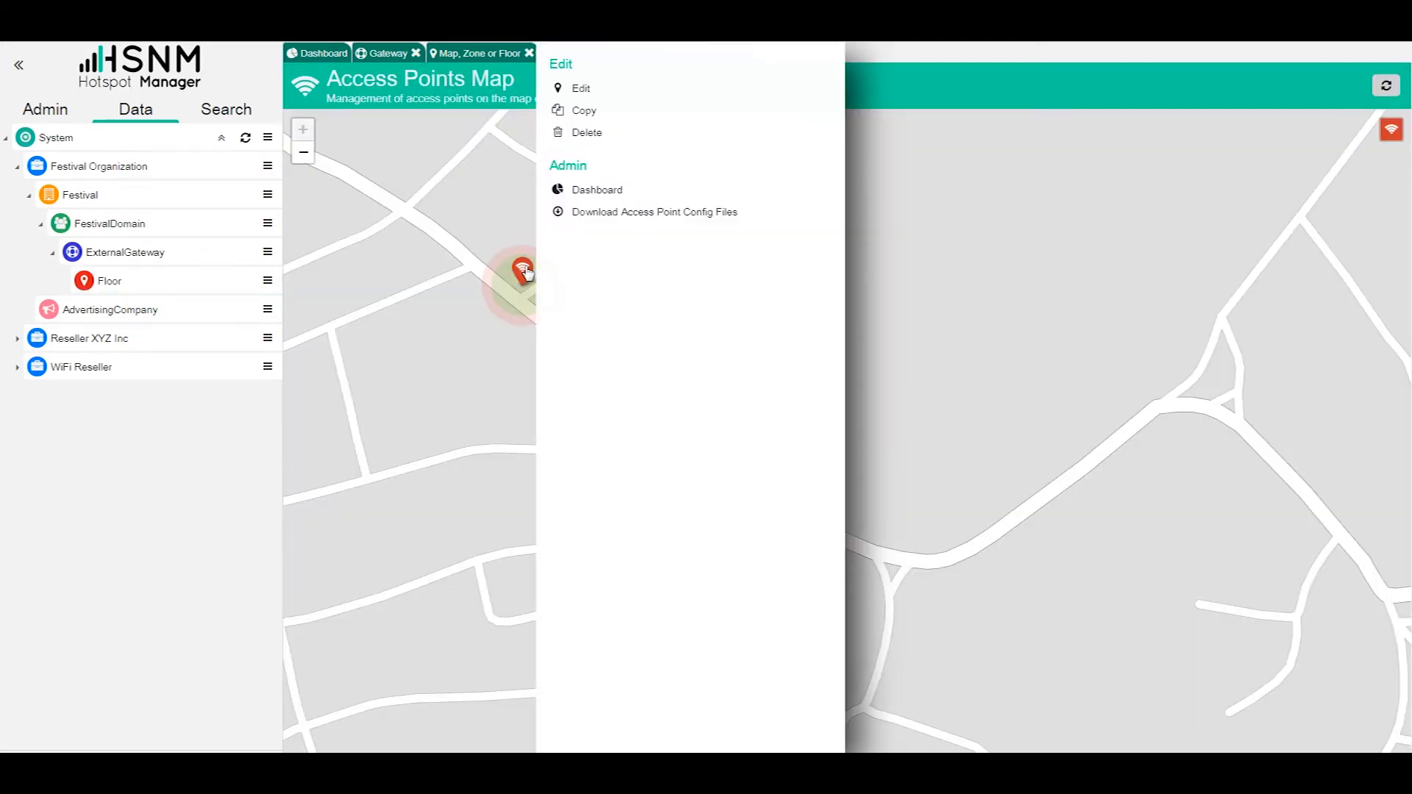
click(593, 193)
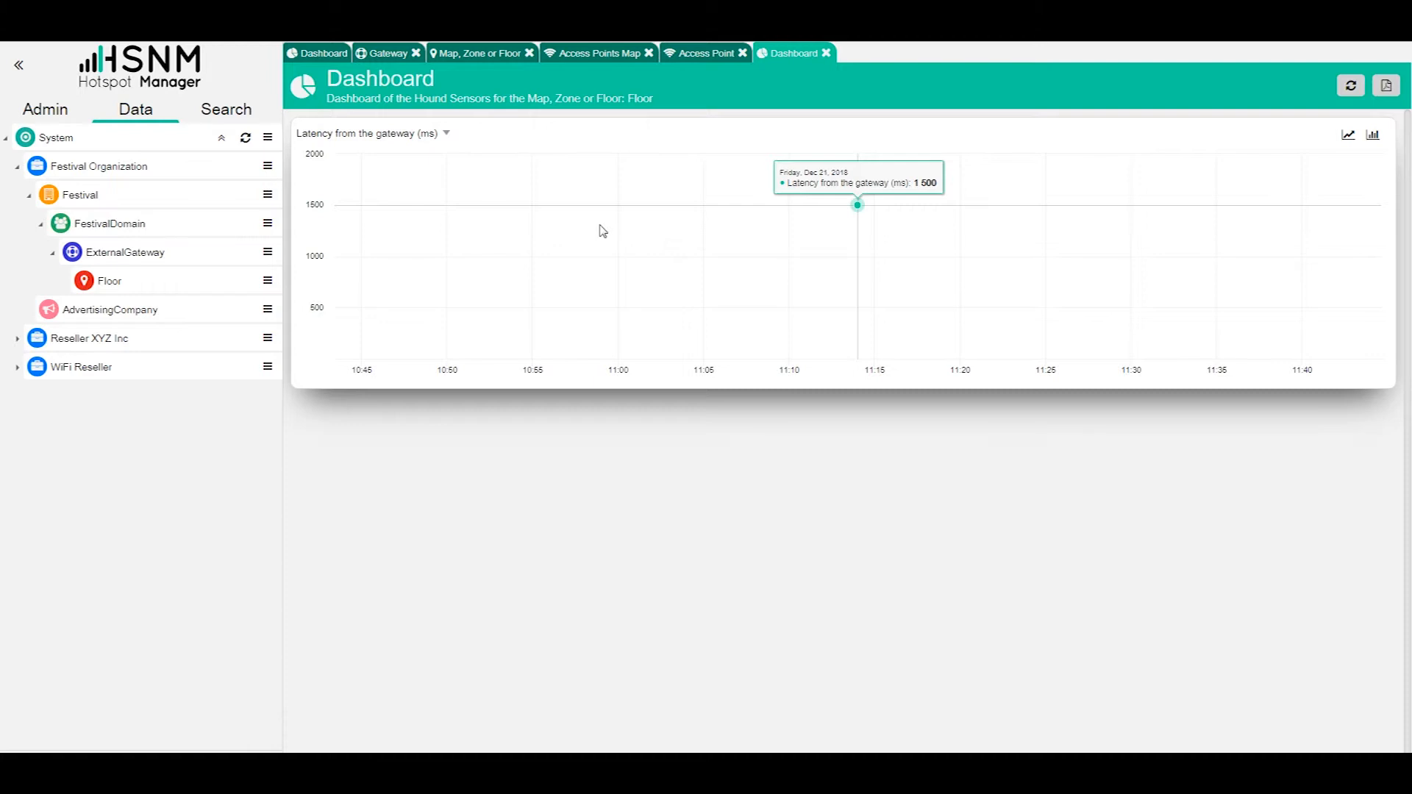
click(366, 136)
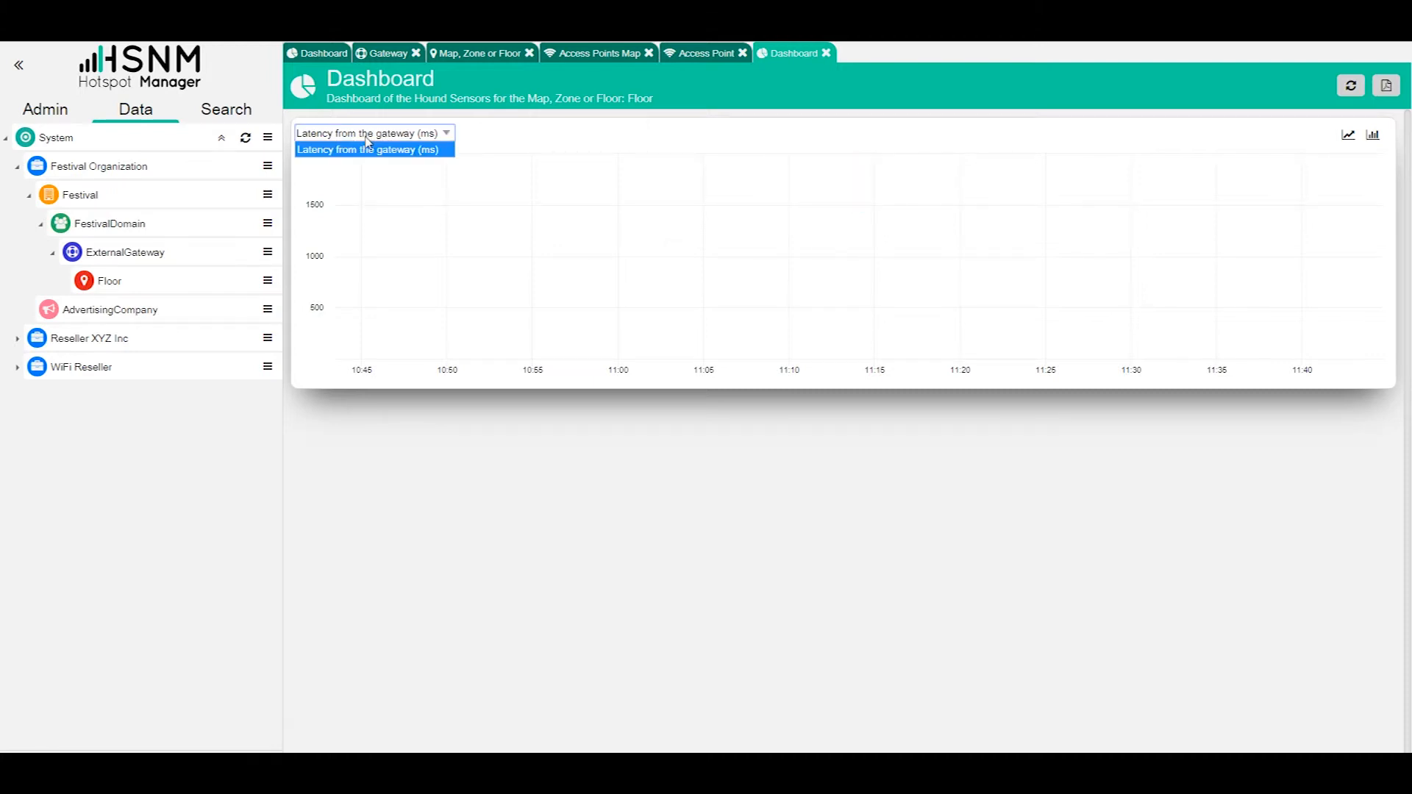
click(371, 149)
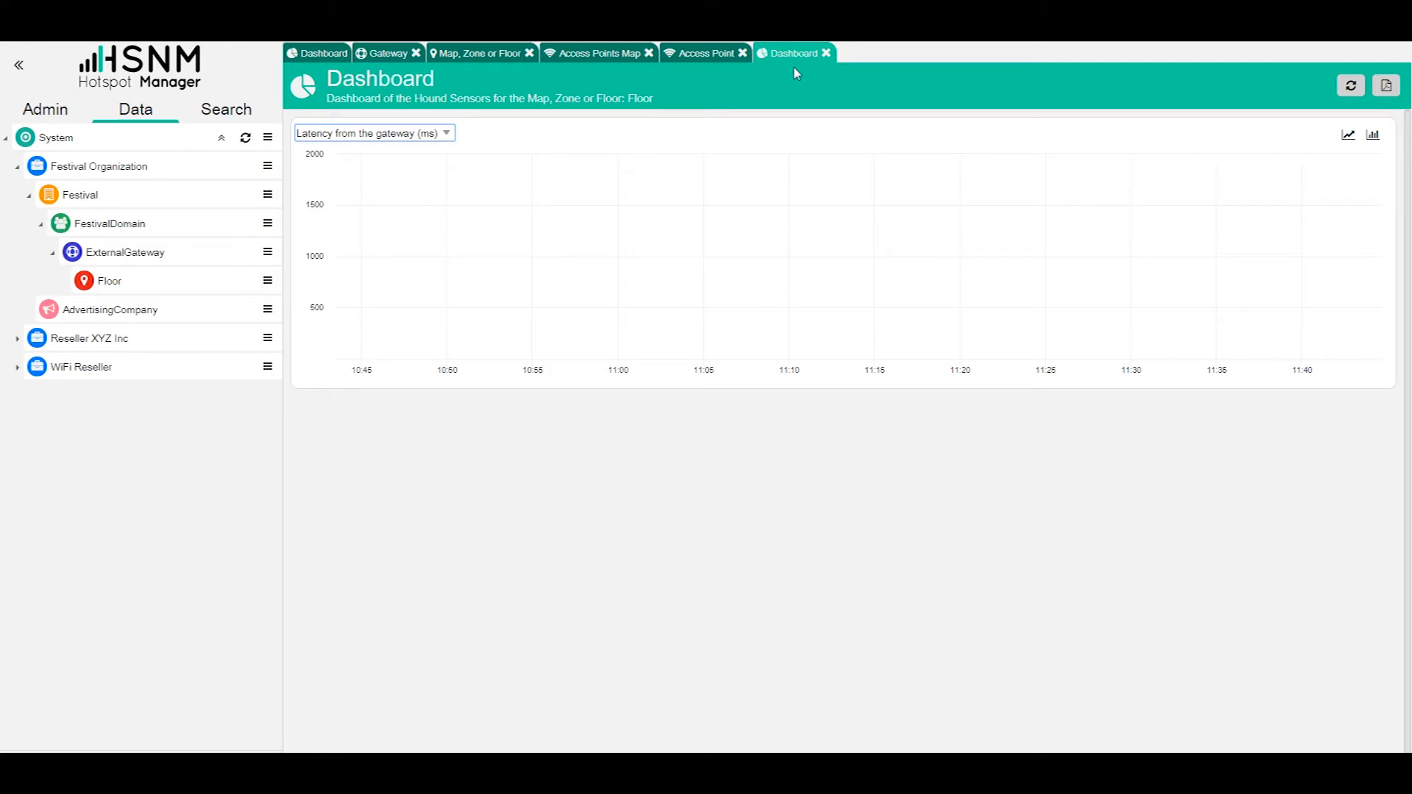
Step: Open the Notifications options of the Festival manager and expand Status of Gateways and Access Points
click(278, 256)
click(278, 255)
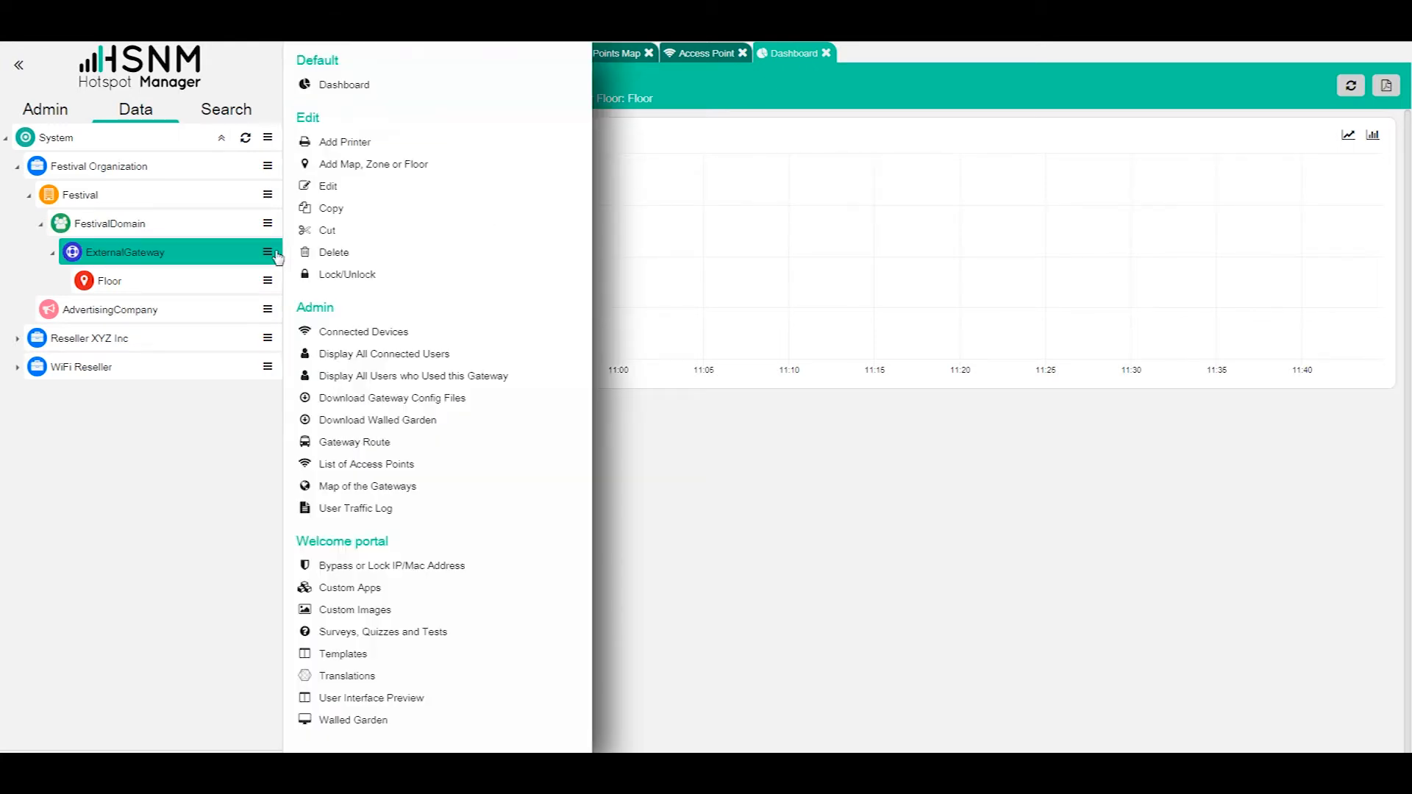
click(270, 228)
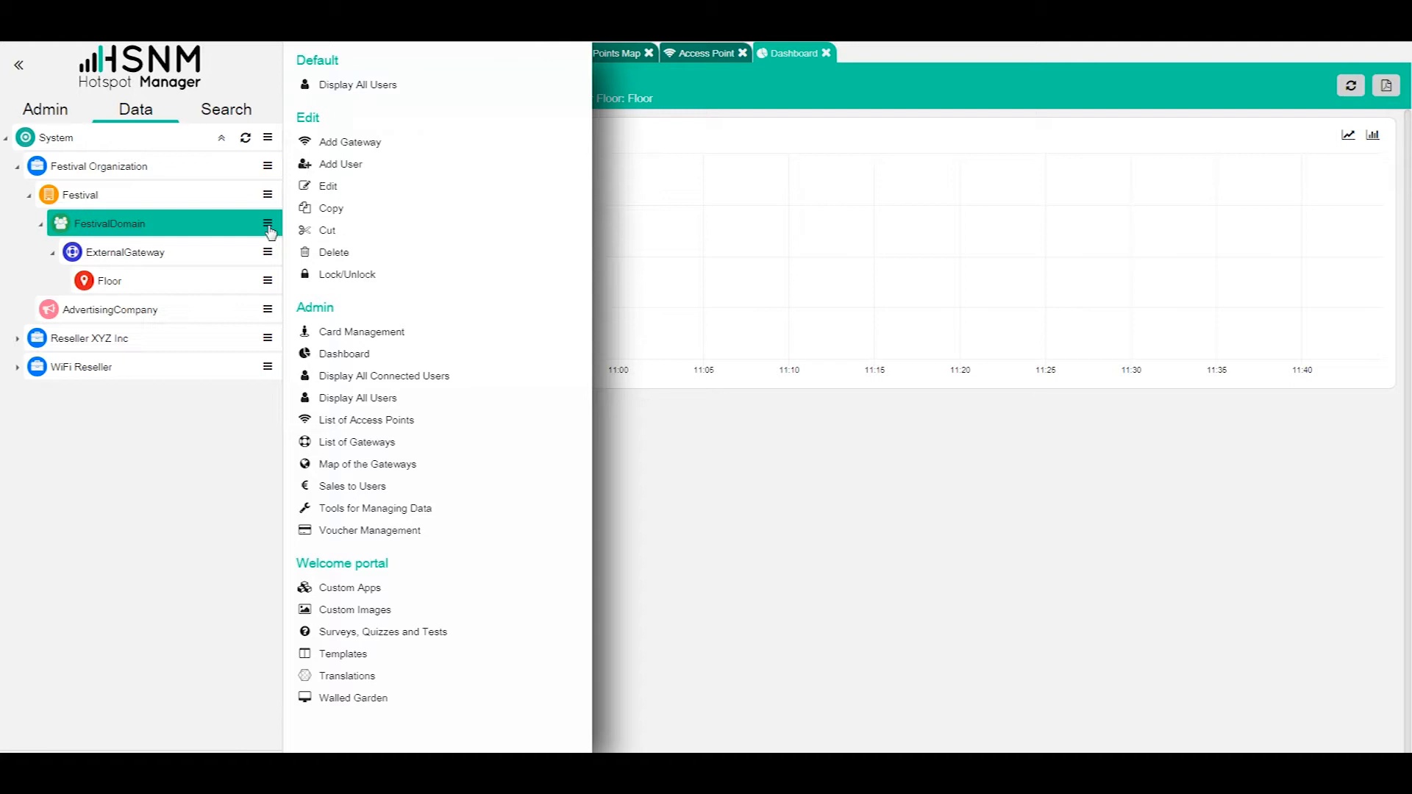
click(269, 197)
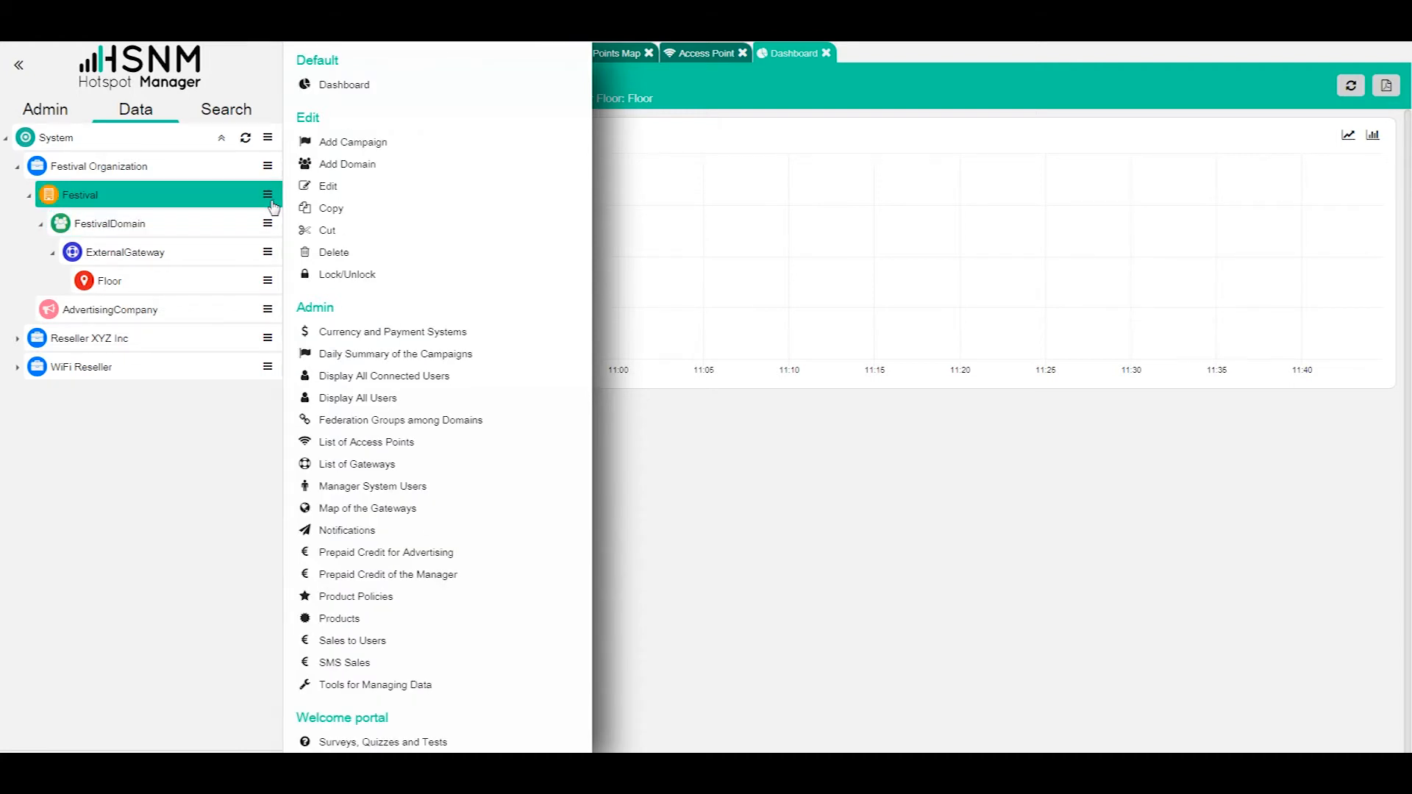
click(376, 531)
click(363, 123)
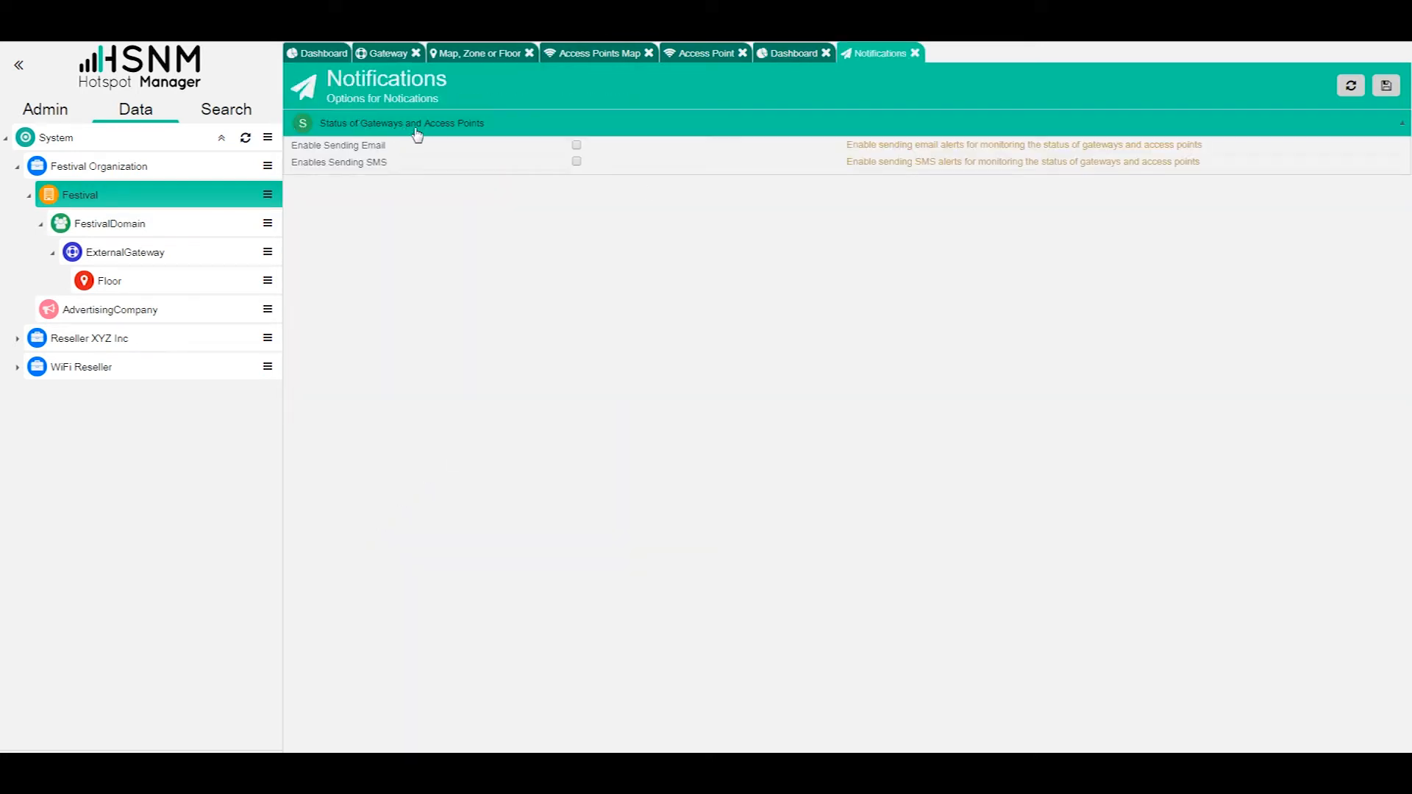
Step: Try enabling email and SMS alerts for gateway and access point status to view their recipient fields, and disable both again
click(576, 145)
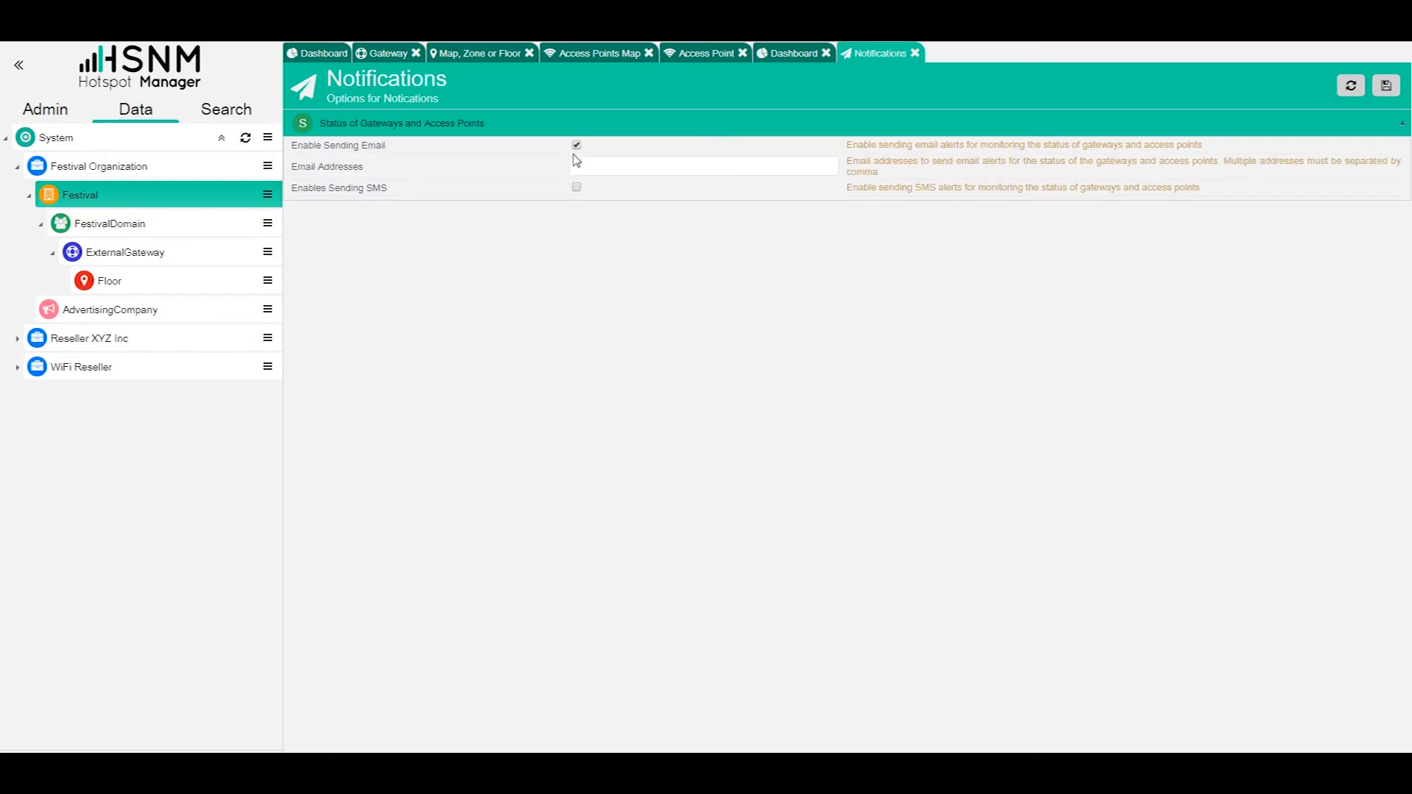
click(577, 187)
click(657, 210)
click(662, 168)
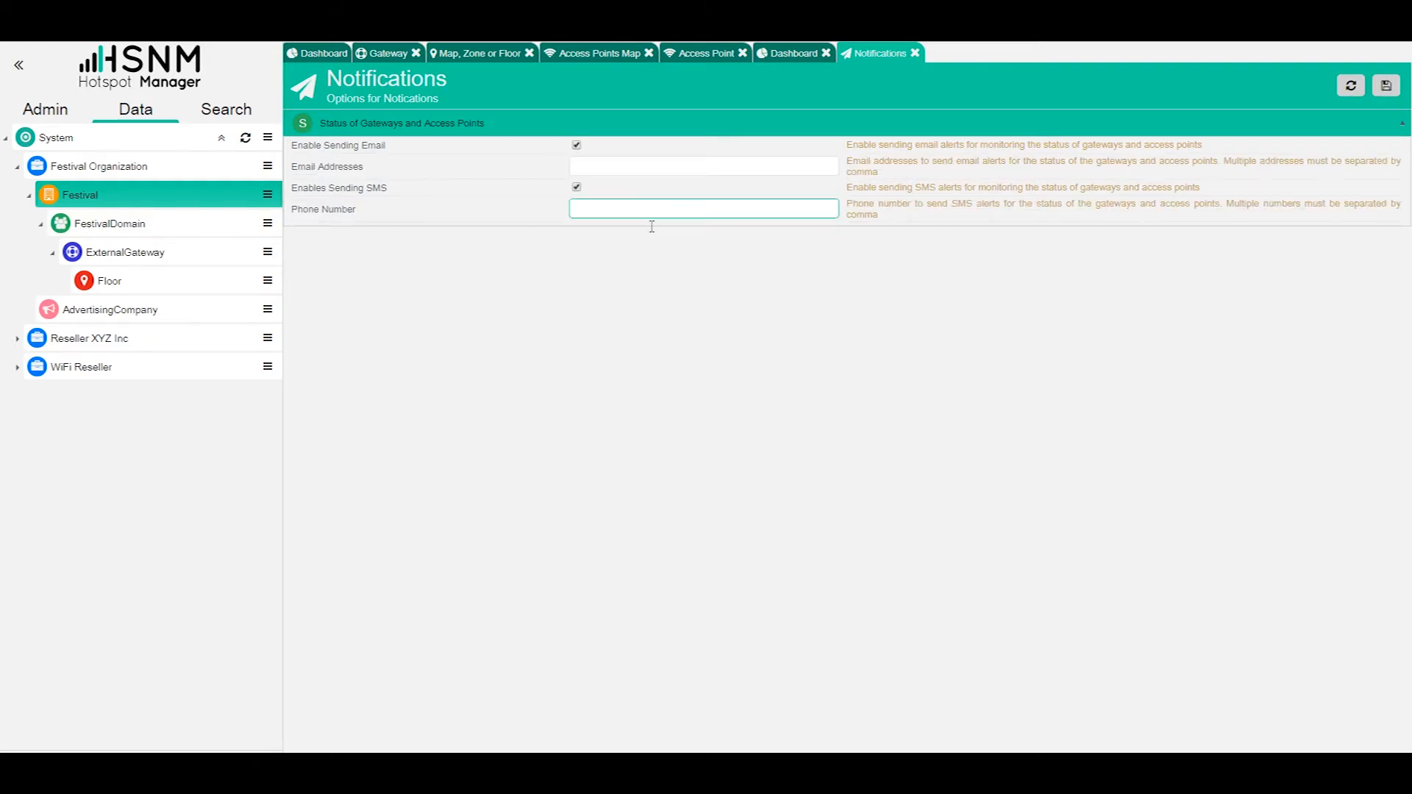
click(578, 146)
click(579, 162)
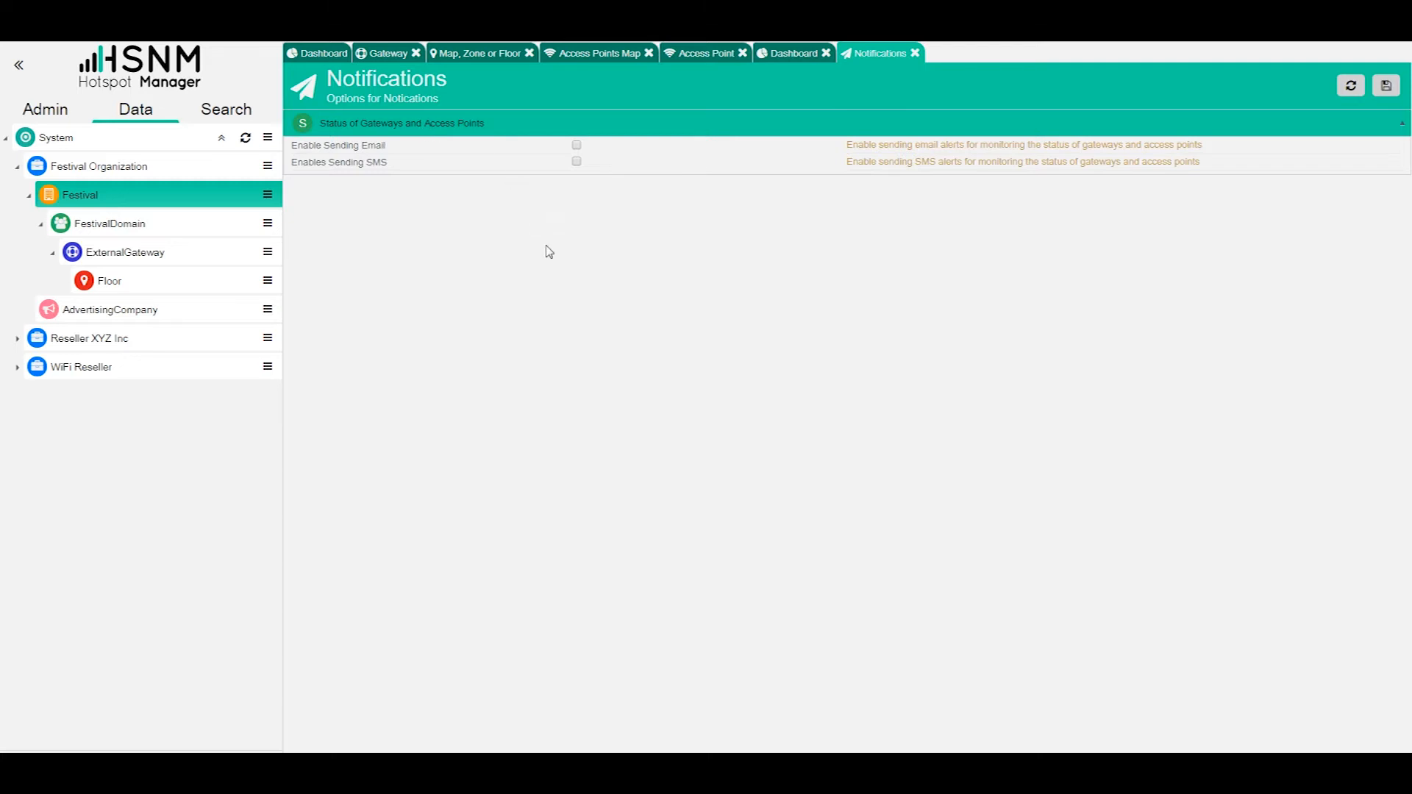
Step: Open the List of Access Points for the Floor under ExternalGateway
click(791, 53)
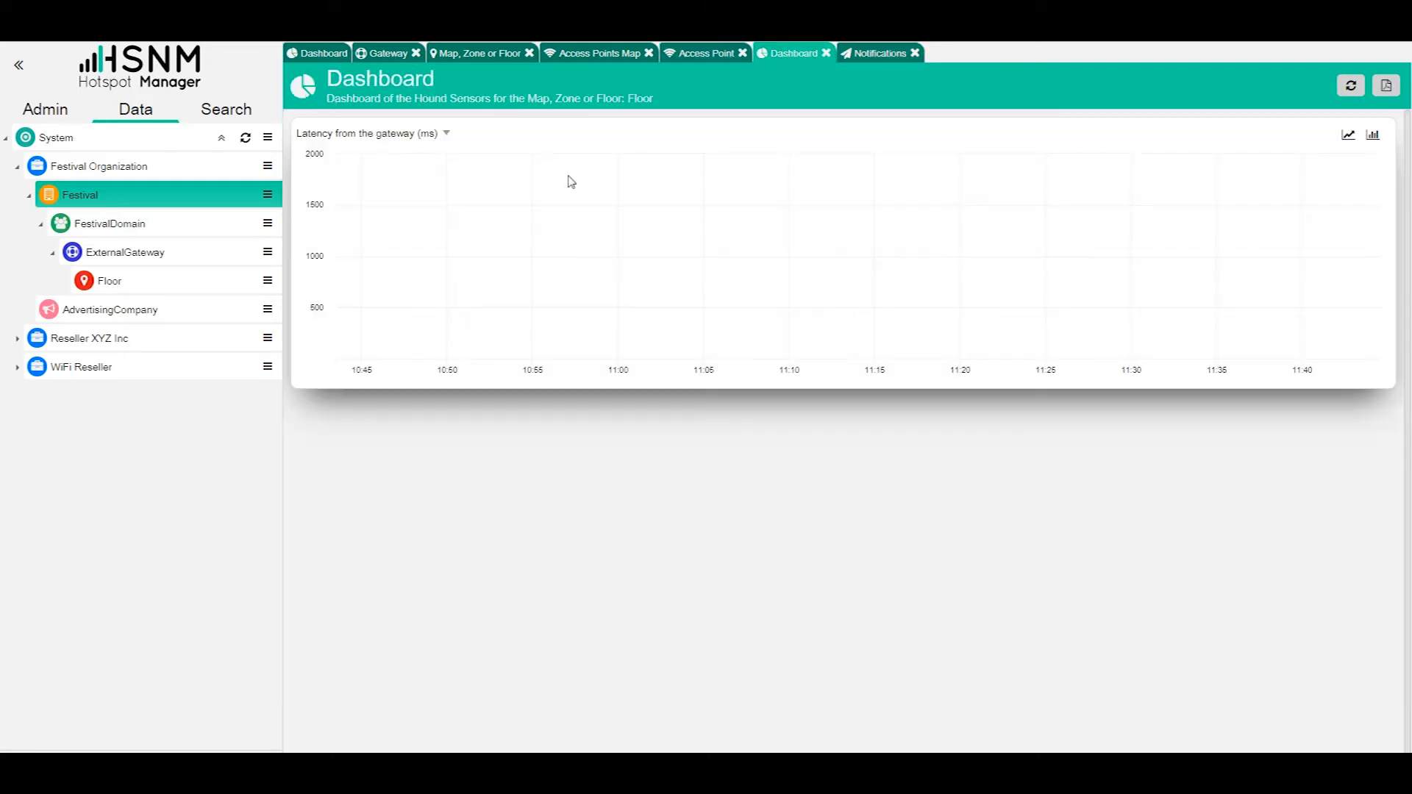
click(268, 254)
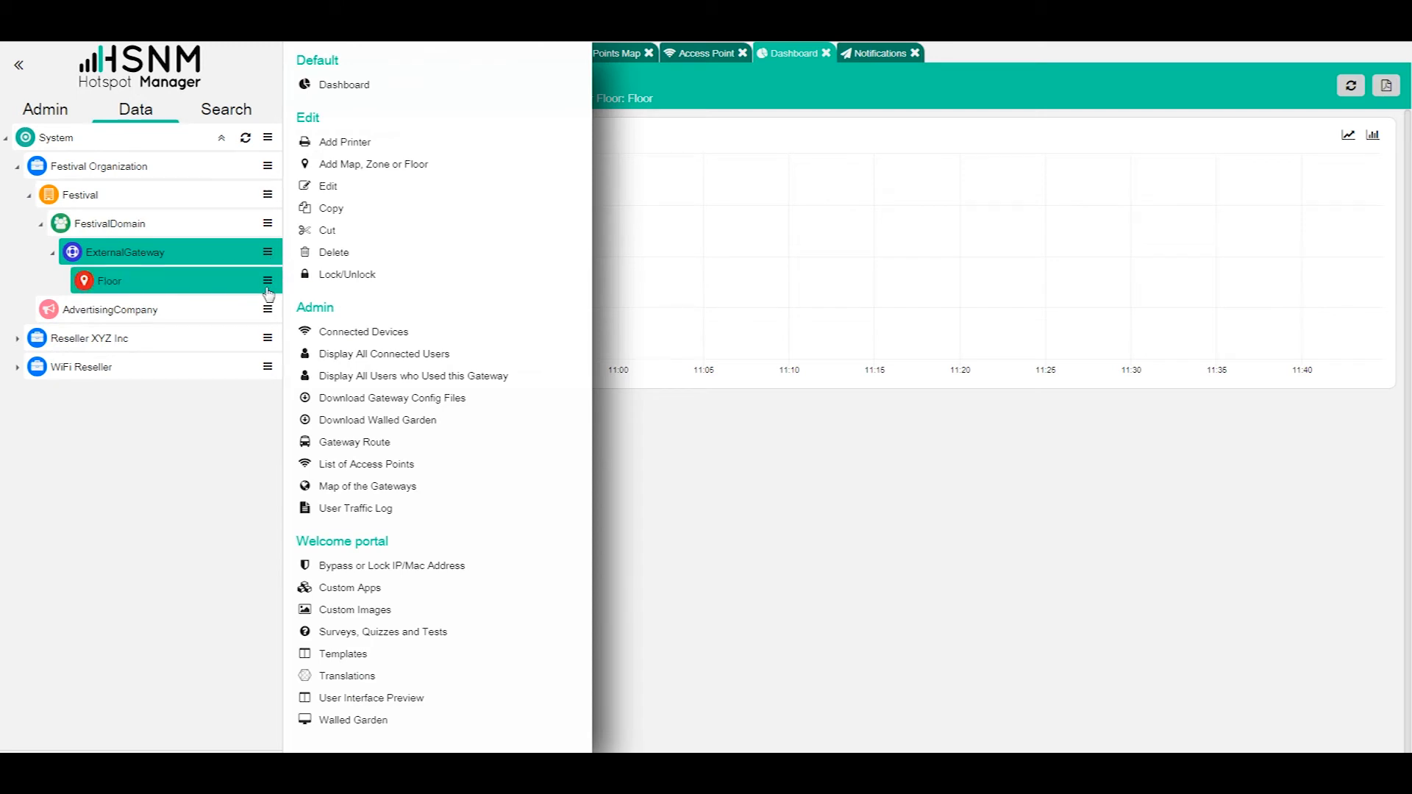
click(269, 282)
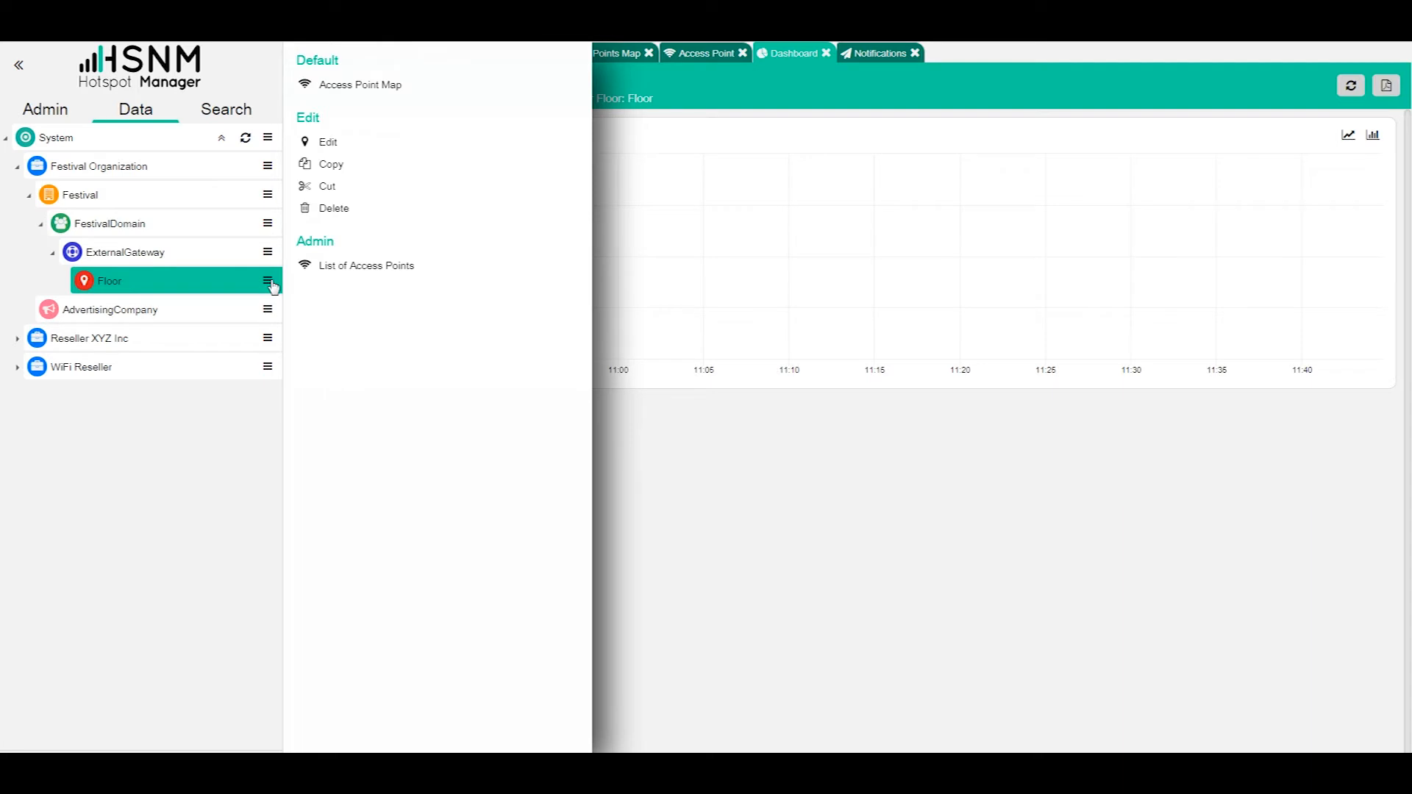
click(378, 268)
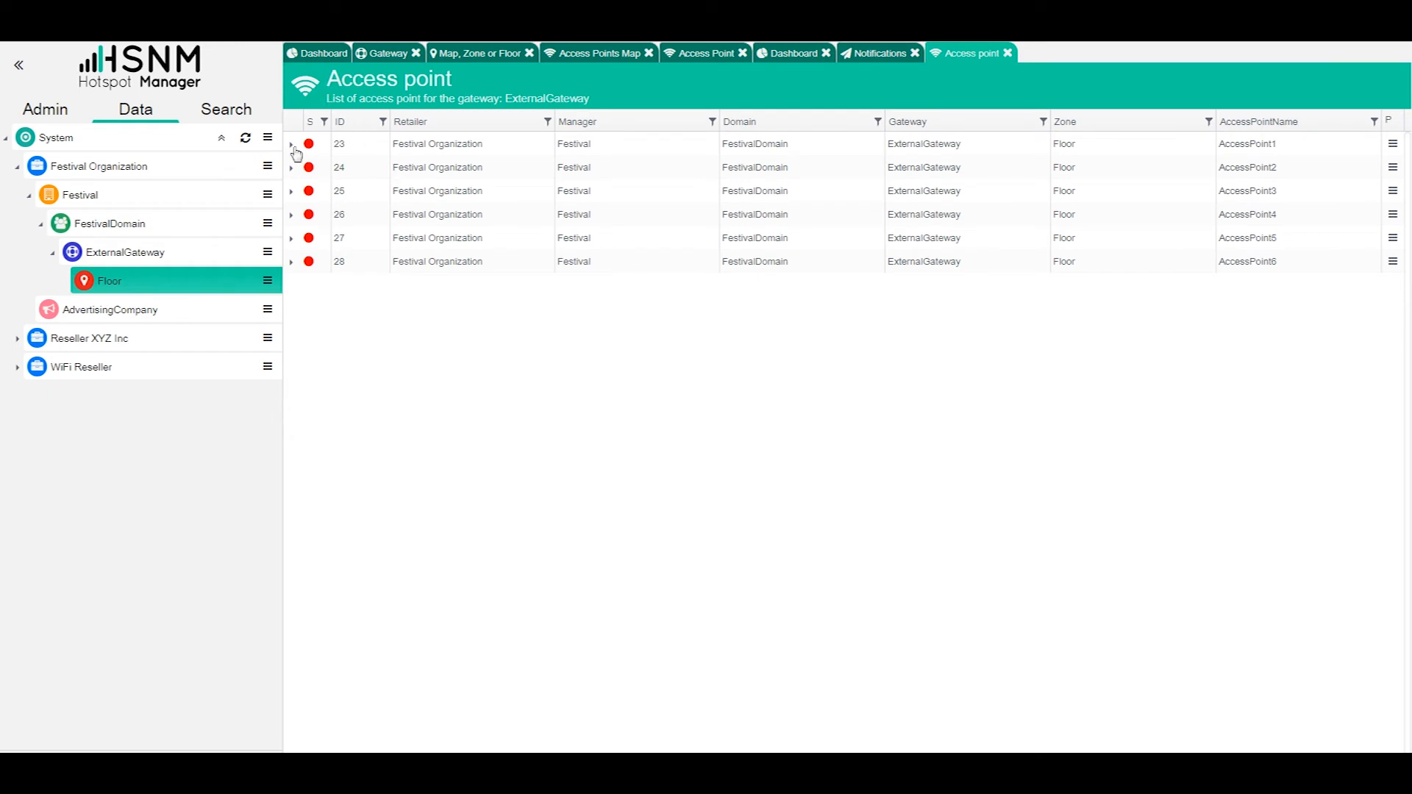